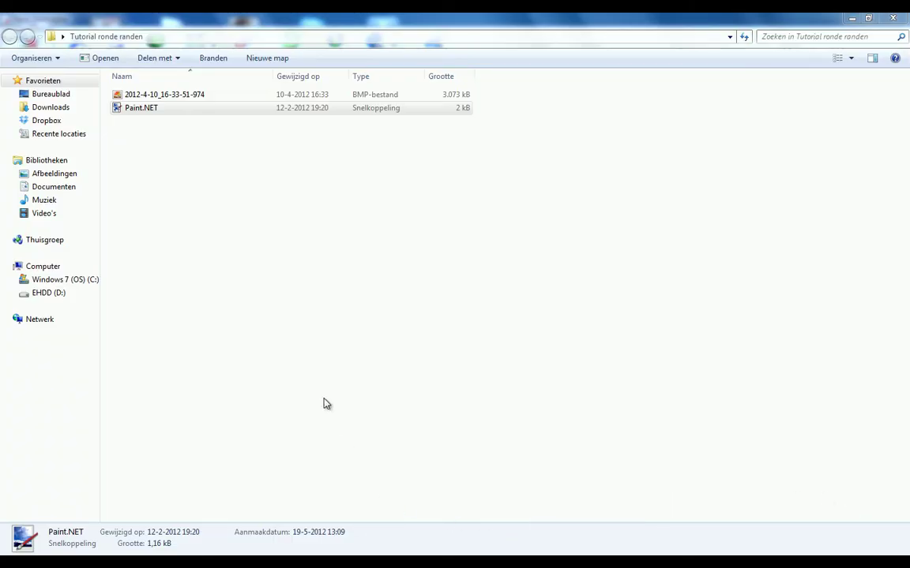
Preview the cockpit screenshot BMP in Photo Viewer, then close the preview
{"action": "left_click", "coordinate": [282, 282]}
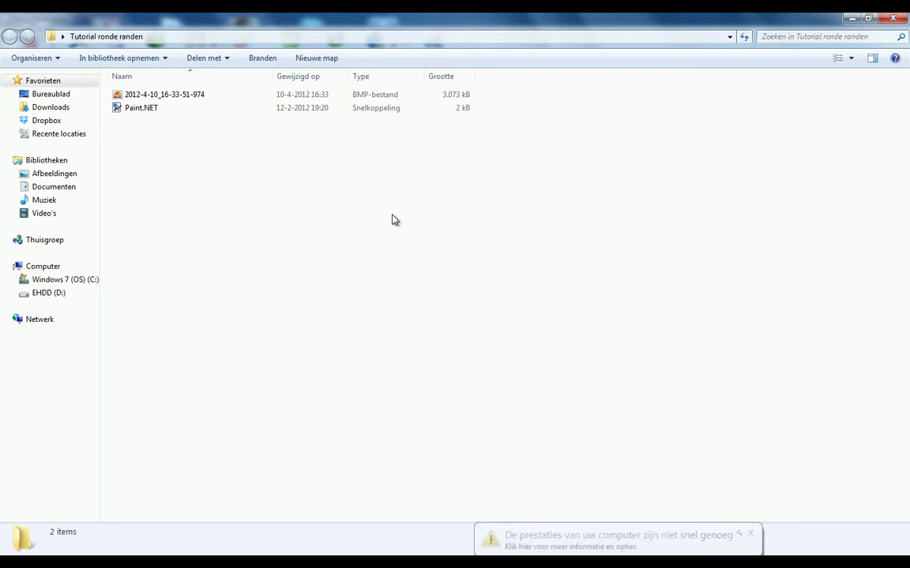
{"action": "left_click", "coordinate": [750, 535]}
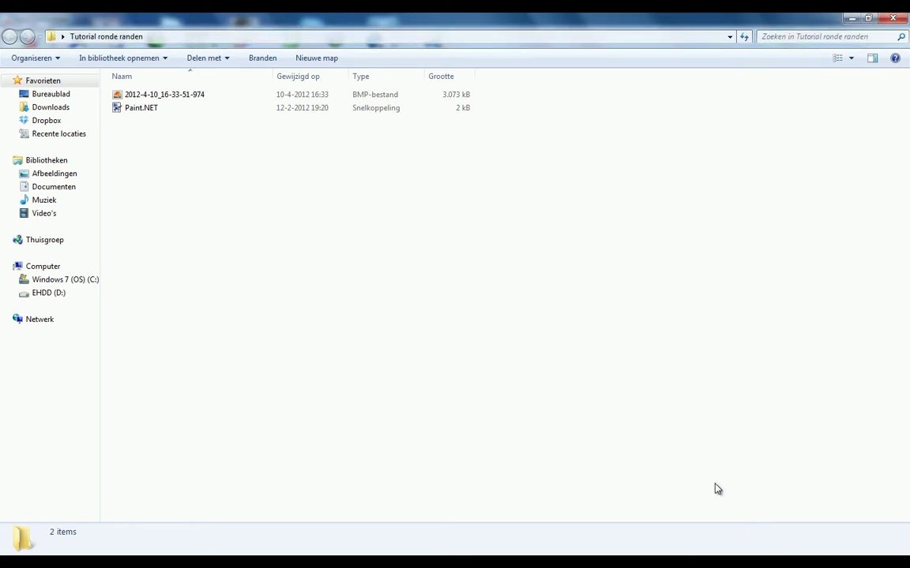
{"action": "double_click", "coordinate": [290, 98]}
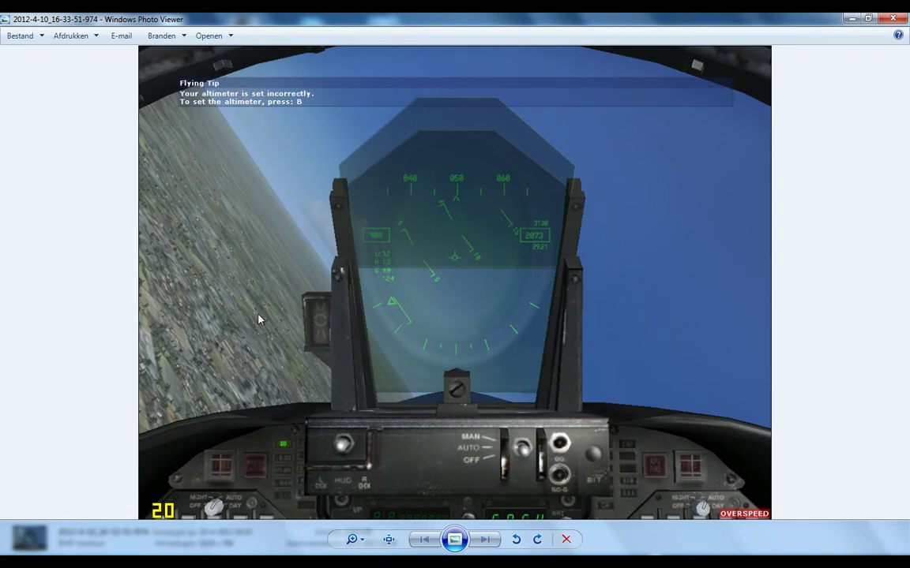
{"action": "left_click", "coordinate": [893, 17]}
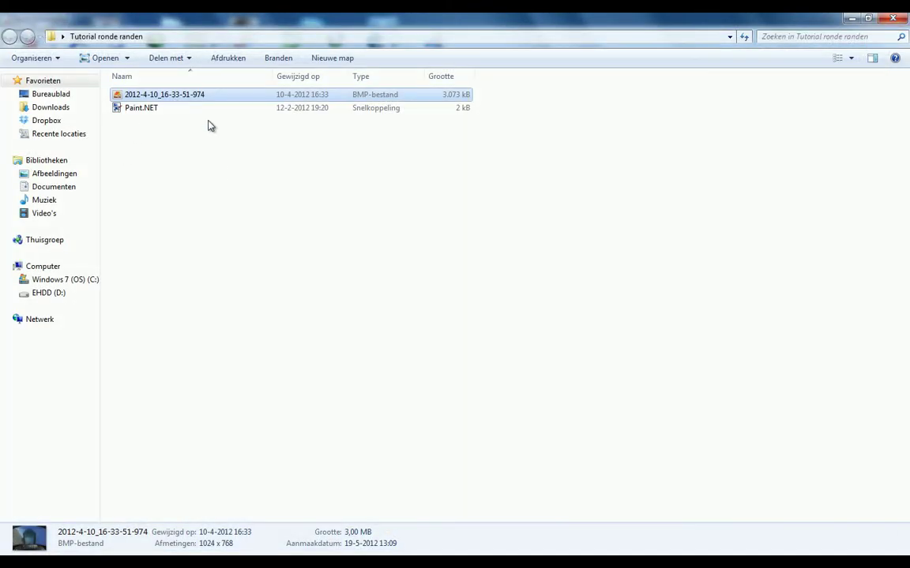
Select the BMP screenshot and list the programs that can open it
{"action": "left_click", "coordinate": [230, 111]}
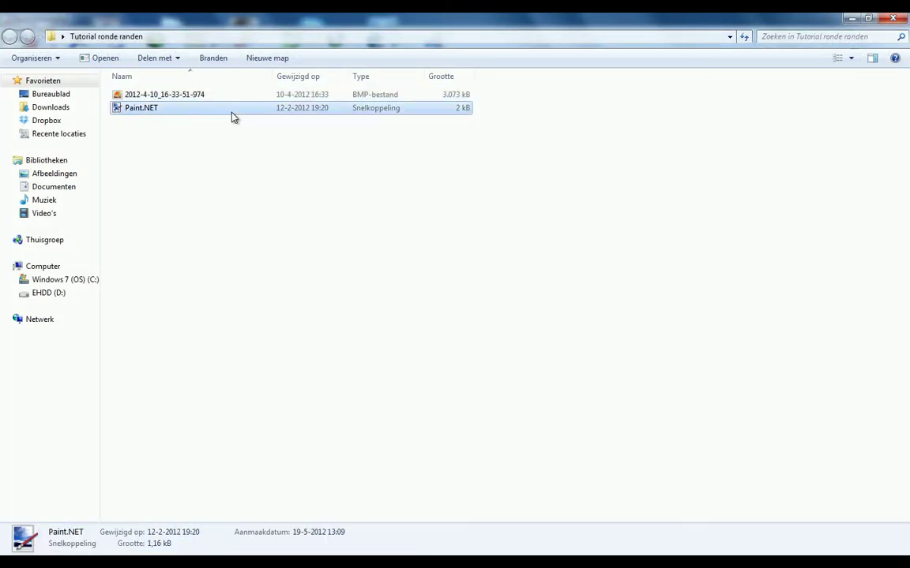
{"action": "left_click", "coordinate": [240, 95]}
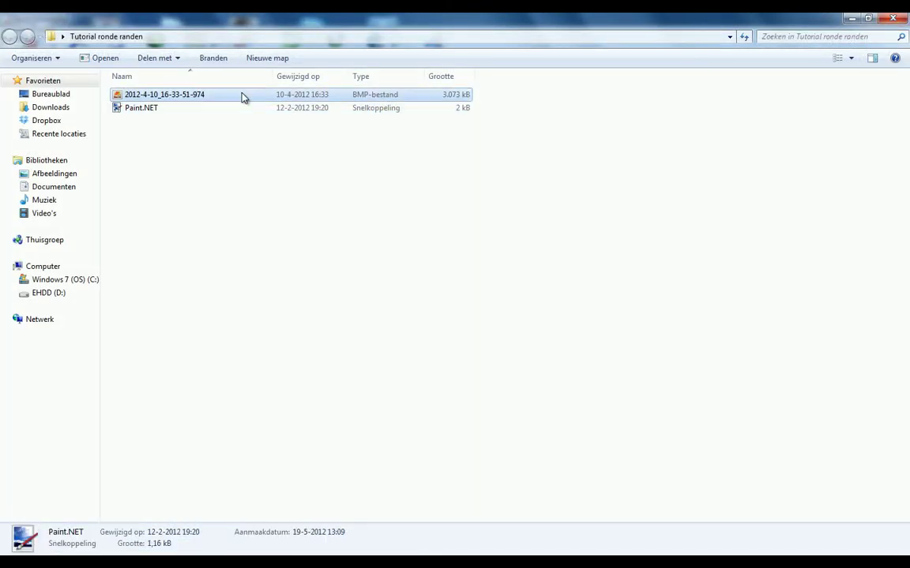
{"action": "left_click", "coordinate": [122, 62]}
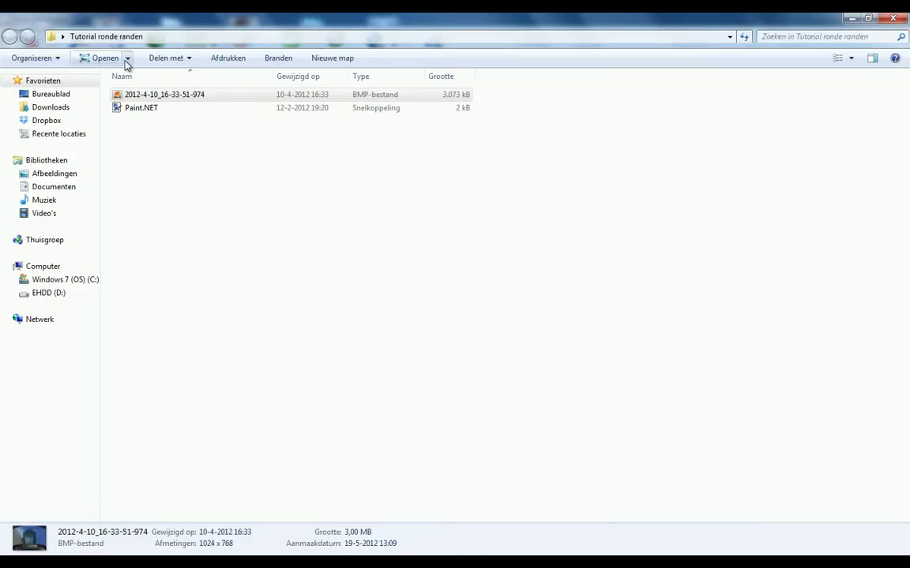
{"action": "left_click", "coordinate": [125, 61]}
Open the screenshot in Paint.NET and add a new empty layer
{"action": "left_click", "coordinate": [120, 120]}
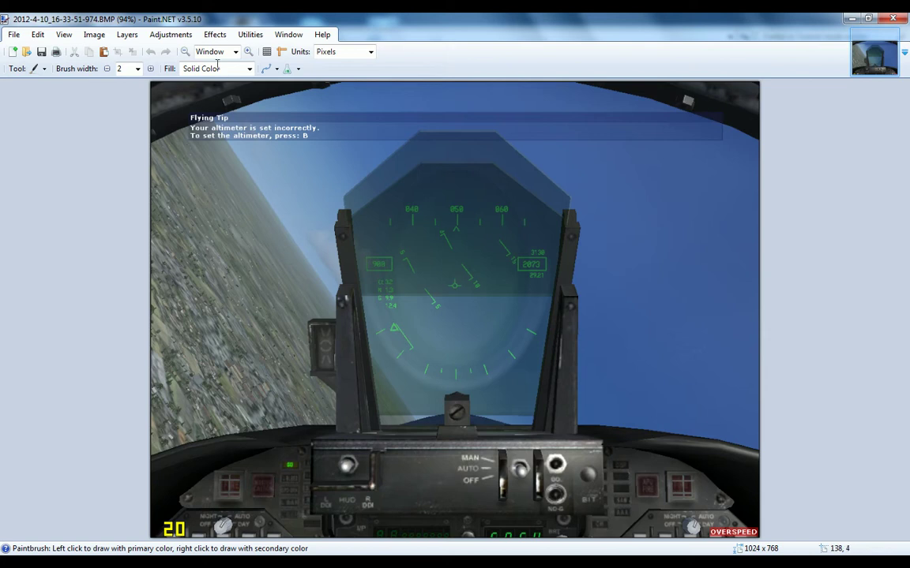
{"action": "left_click", "coordinate": [129, 35]}
{"action": "left_click", "coordinate": [136, 48]}
Choose the Rounded Rectangle tool with the Draw Filled Shape style
{"action": "left_click", "coordinate": [43, 69]}
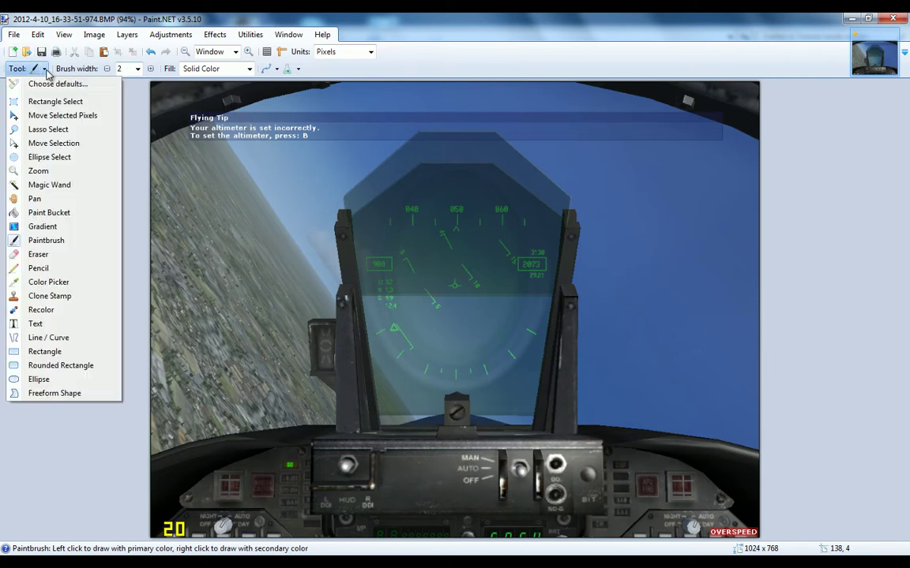
{"action": "left_click", "coordinate": [71, 367]}
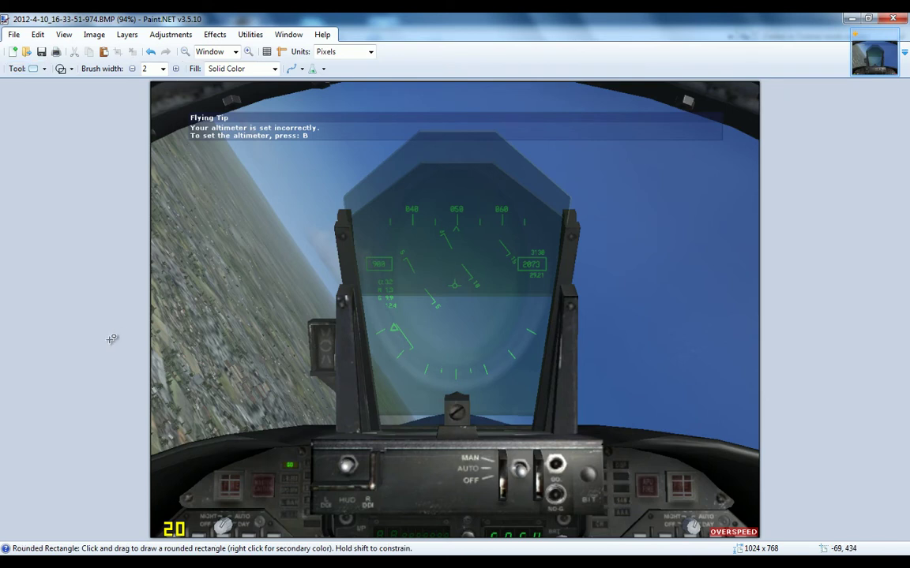
{"action": "left_click", "coordinate": [70, 69]}
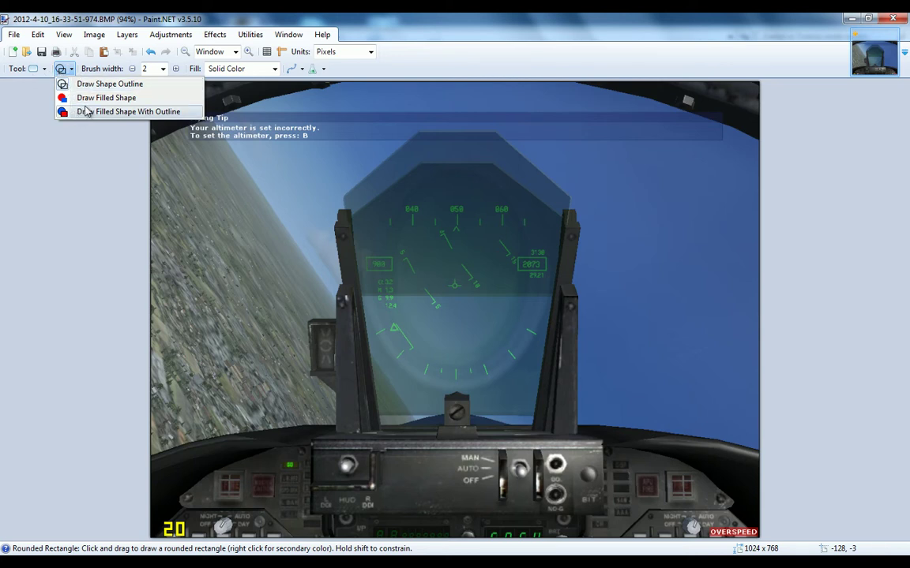
{"action": "left_click", "coordinate": [76, 113]}
{"action": "left_click", "coordinate": [68, 69]}
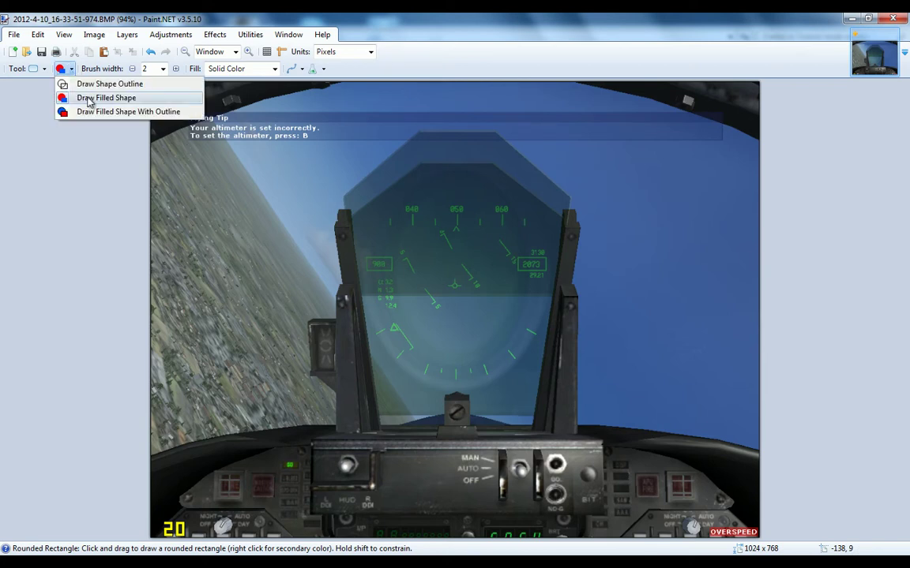
{"action": "left_click", "coordinate": [90, 98]}
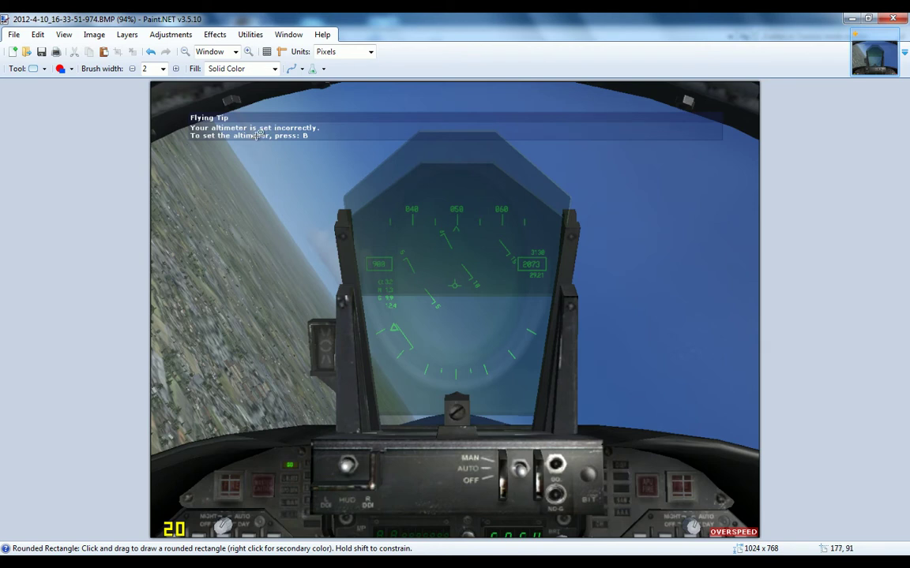
Draw a large black rounded rectangle, then magic-wand select the empty area around it
{"action": "mouse_move", "coordinate": [237, 127]}
{"action": "left_mouse_down"}
{"action": "mouse_move", "coordinate": [430, 250]}
{"action": "mouse_move", "coordinate": [552, 417]}
{"action": "mouse_move", "coordinate": [711, 474]}
{"action": "mouse_move", "coordinate": [721, 503]}
{"action": "mouse_move", "coordinate": [709, 494]}
{"action": "left_mouse_up"}
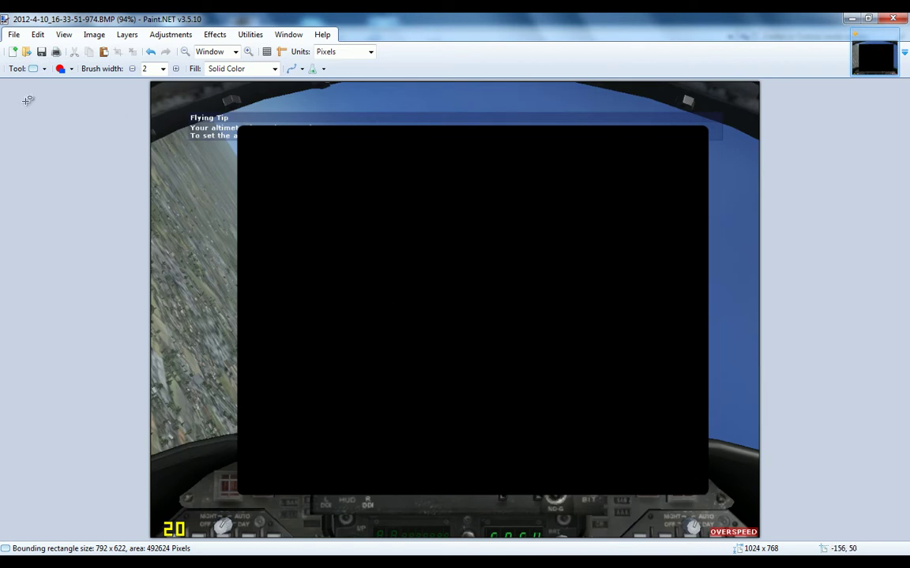
{"action": "left_click", "coordinate": [44, 70]}
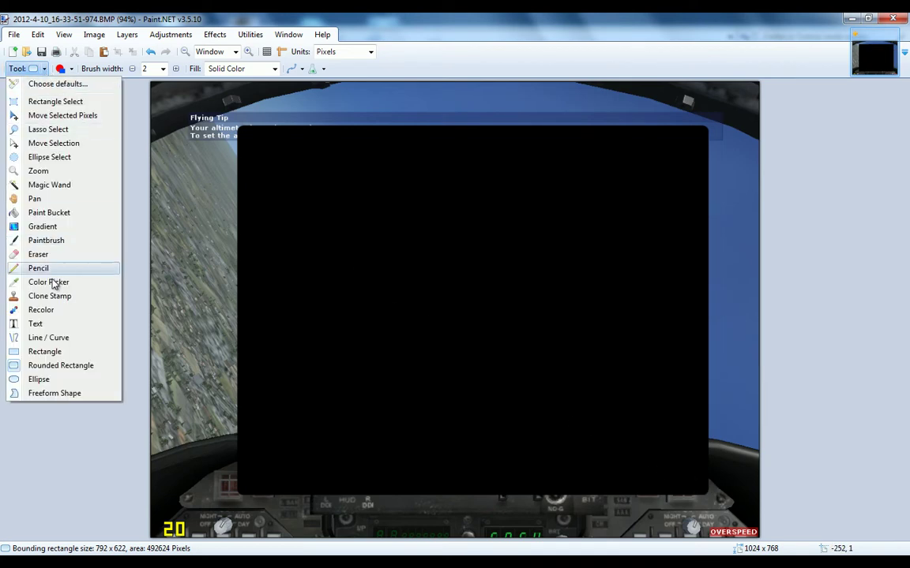
{"action": "left_click", "coordinate": [51, 186]}
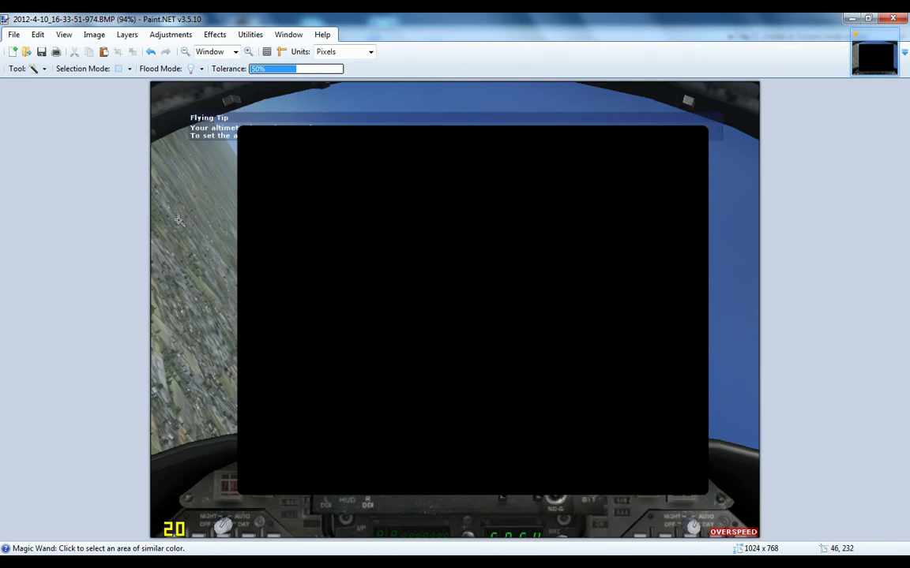
{"action": "left_click", "coordinate": [195, 314]}
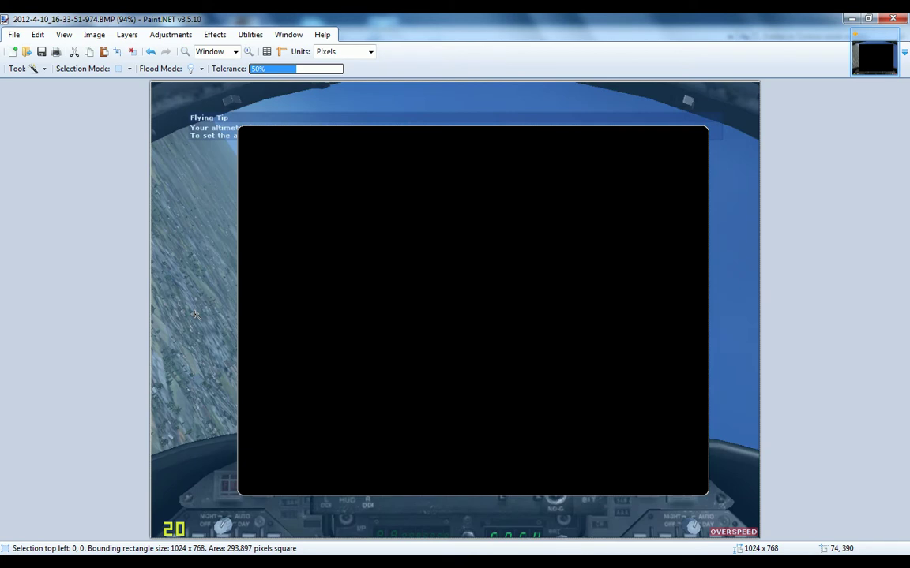
Invert the selection onto the rectangle and delete the black rectangle's layer
{"action": "left_click", "coordinate": [37, 35]}
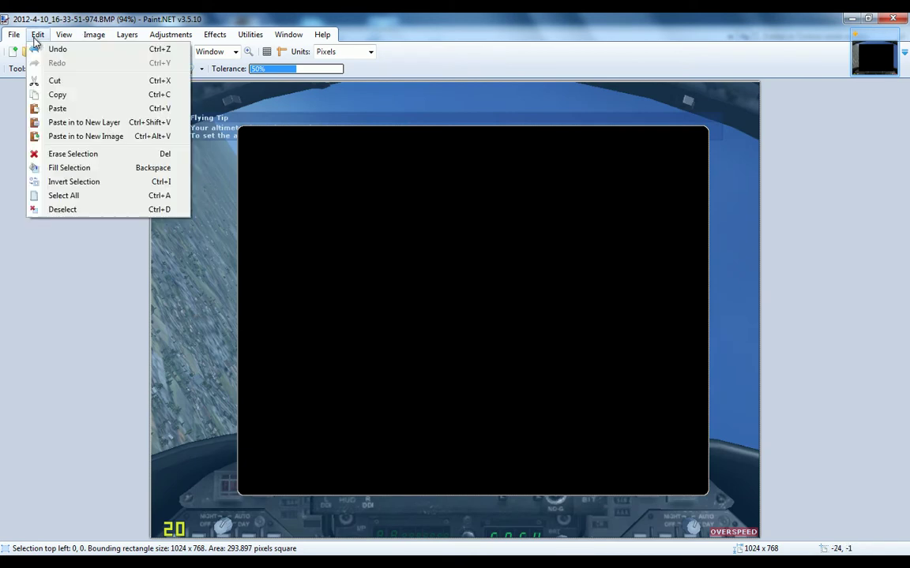
{"action": "left_click", "coordinate": [93, 183]}
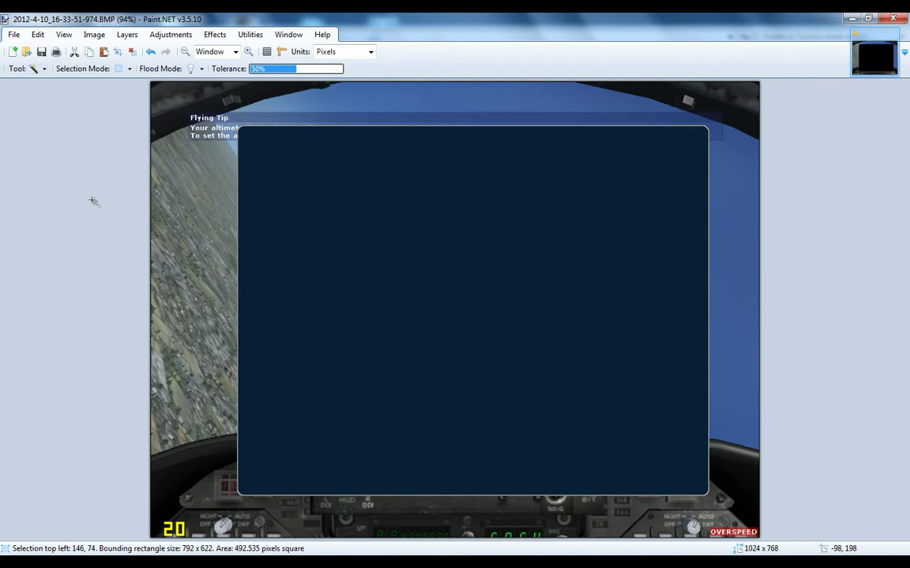
{"action": "left_click", "coordinate": [127, 35]}
{"action": "left_click", "coordinate": [142, 65]}
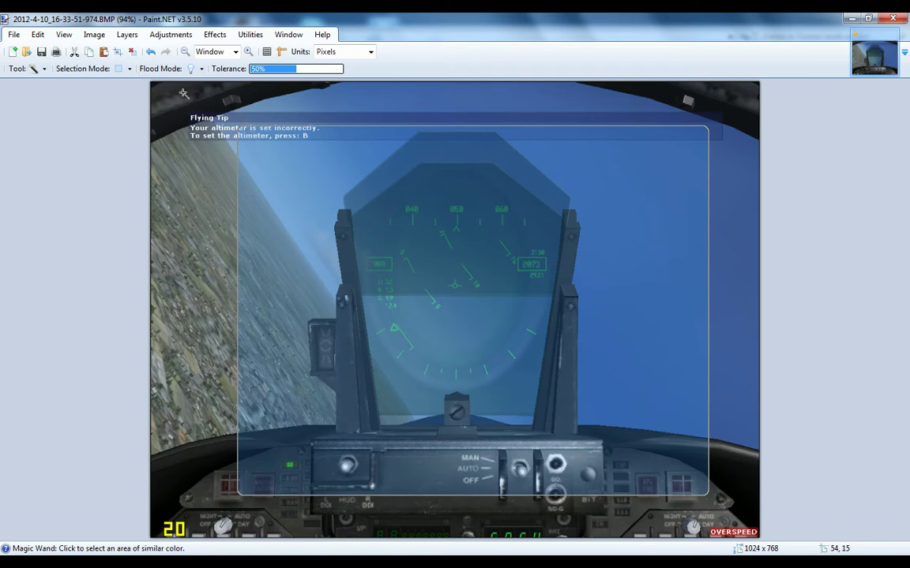
Invert the selection again and erase everything outside the rounded shape
{"action": "left_click", "coordinate": [37, 35]}
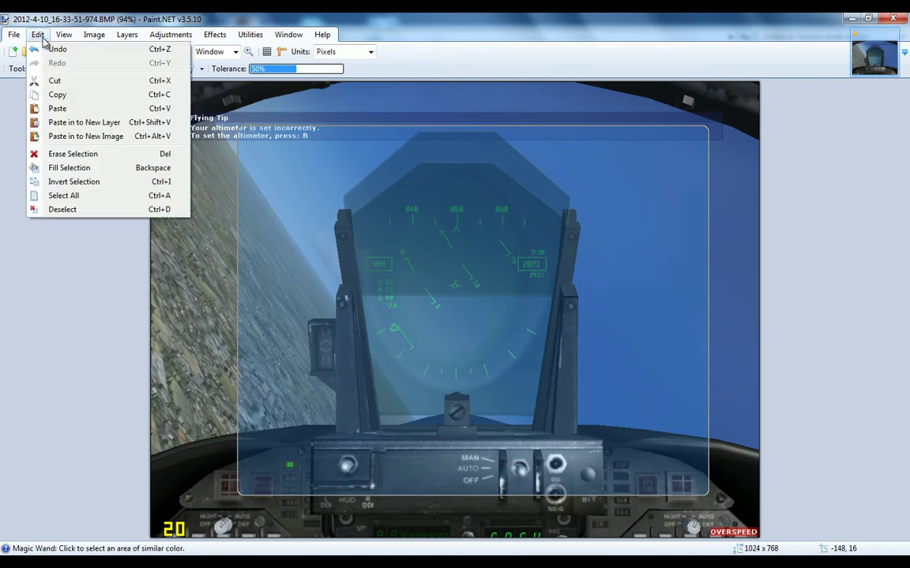
{"action": "left_click", "coordinate": [95, 182]}
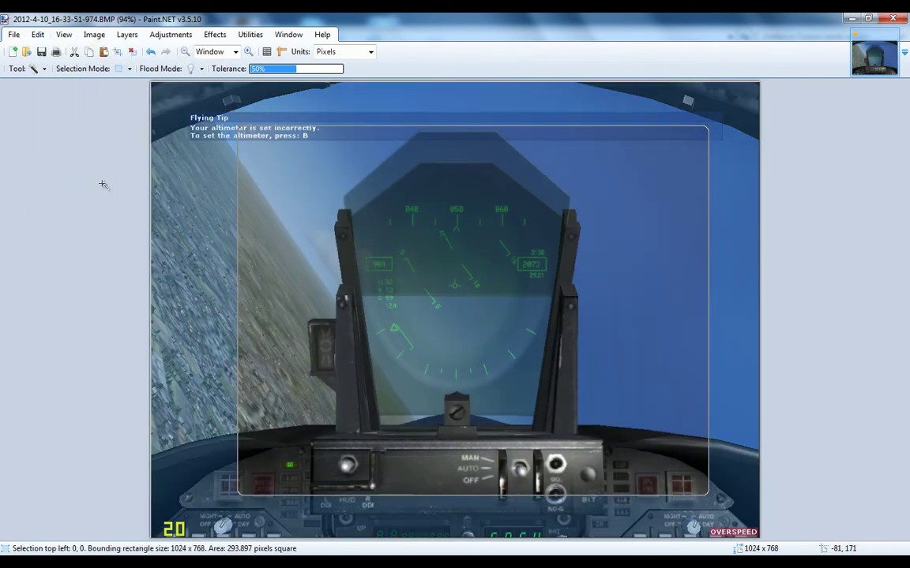
{"action": "key", "text": "Delete"}
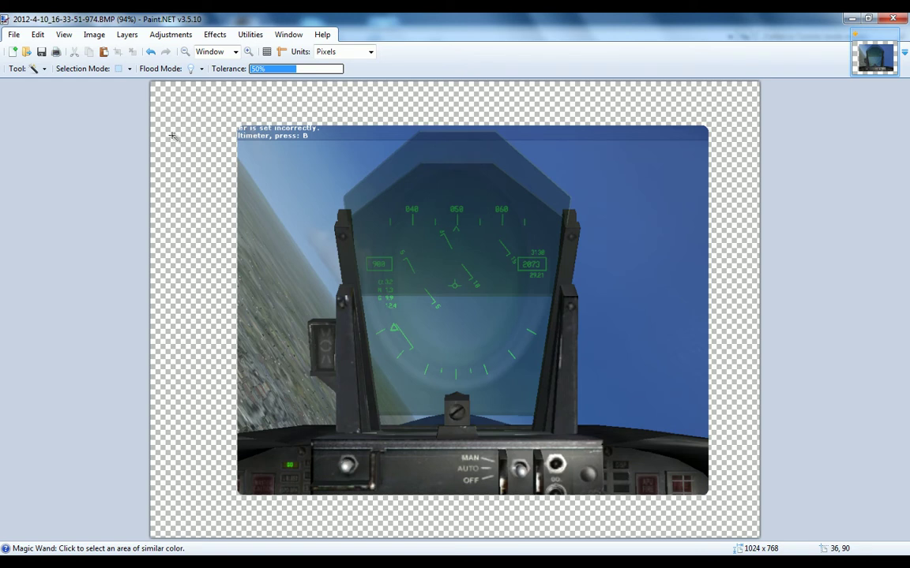
Save the image as BMP '2012-4-10_16-33-51-974 ronde4 randen', accepting the save settings
{"action": "left_click", "coordinate": [17, 35]}
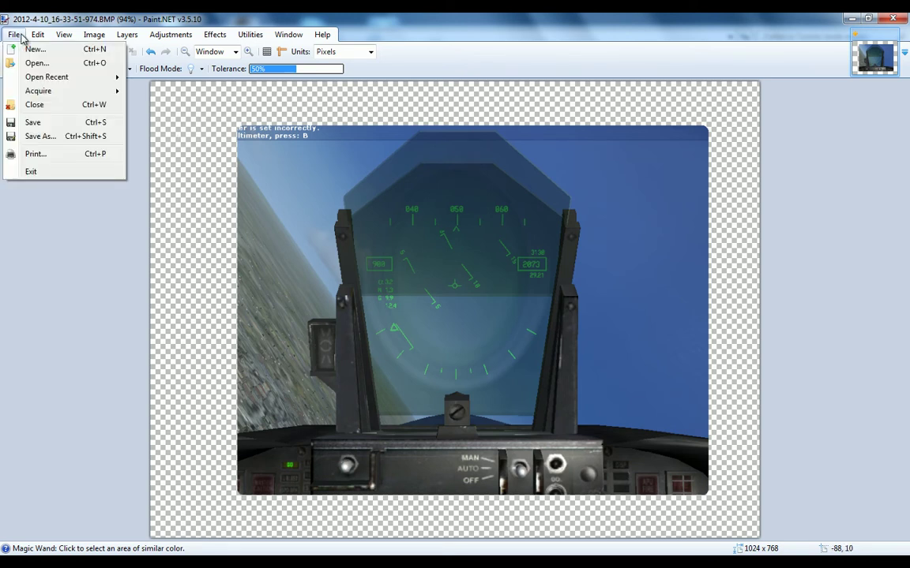
{"action": "left_click", "coordinate": [14, 35]}
{"action": "left_click", "coordinate": [14, 35]}
{"action": "left_click", "coordinate": [30, 135]}
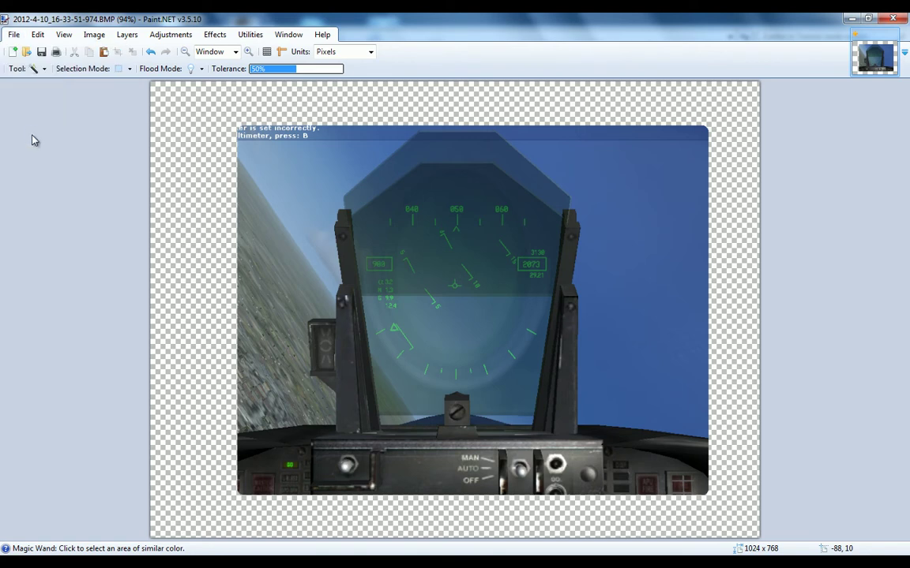
{"action": "left_click", "coordinate": [243, 266]}
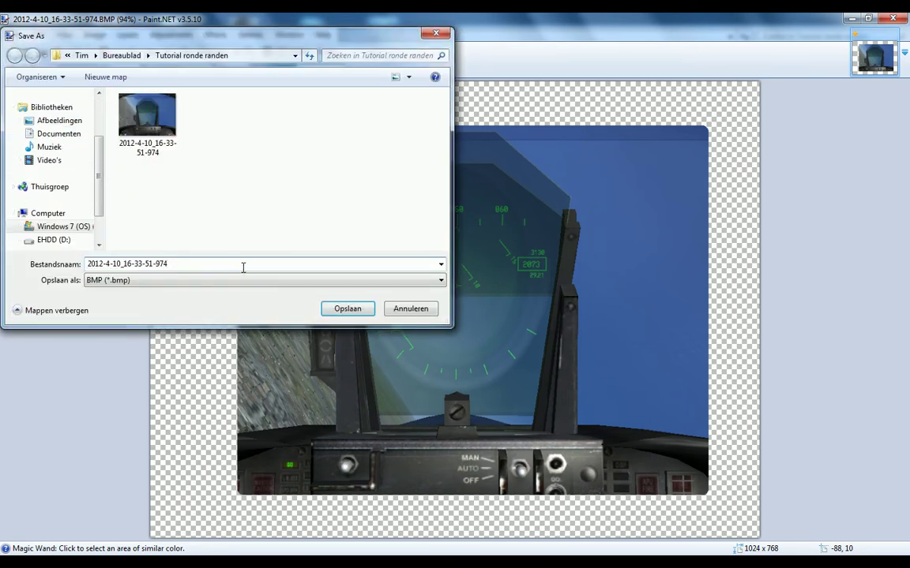
{"action": "type", "text": "r"}
{"action": "type", "text": "onde4 ran"}
{"action": "type", "text": "den"}
{"action": "key", "text": "Return"}
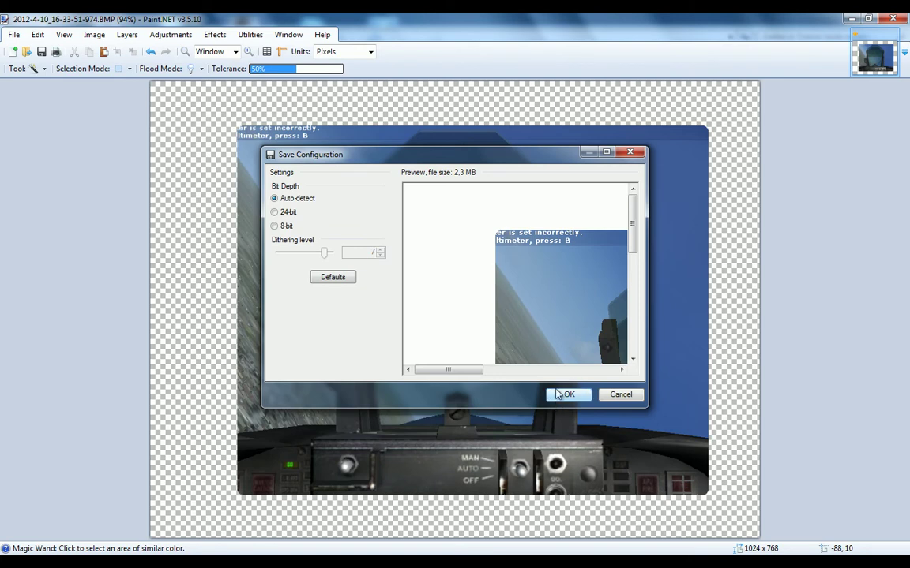
{"action": "left_click", "coordinate": [565, 395]}
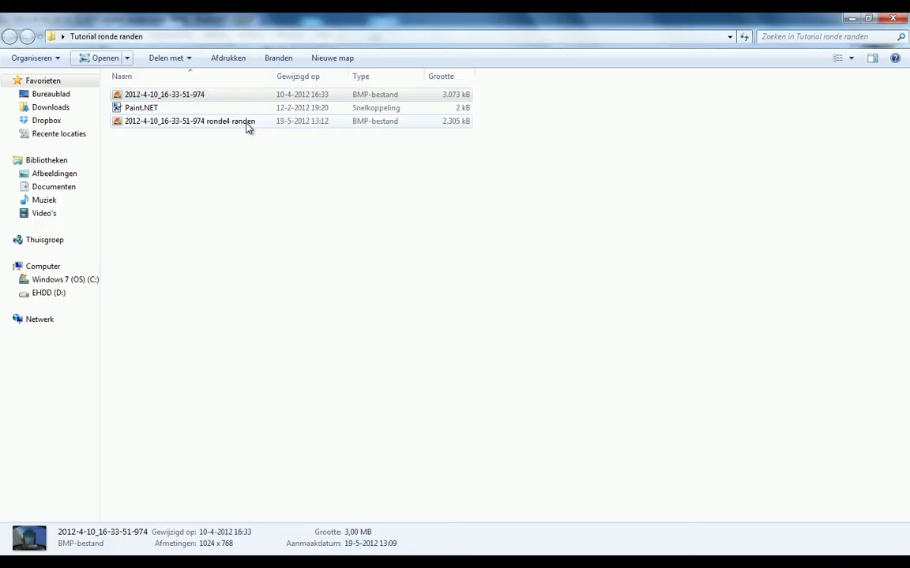
Preview the ronde4 randen BMP, delete it, and return to Paint.NET
{"action": "double_click", "coordinate": [248, 125]}
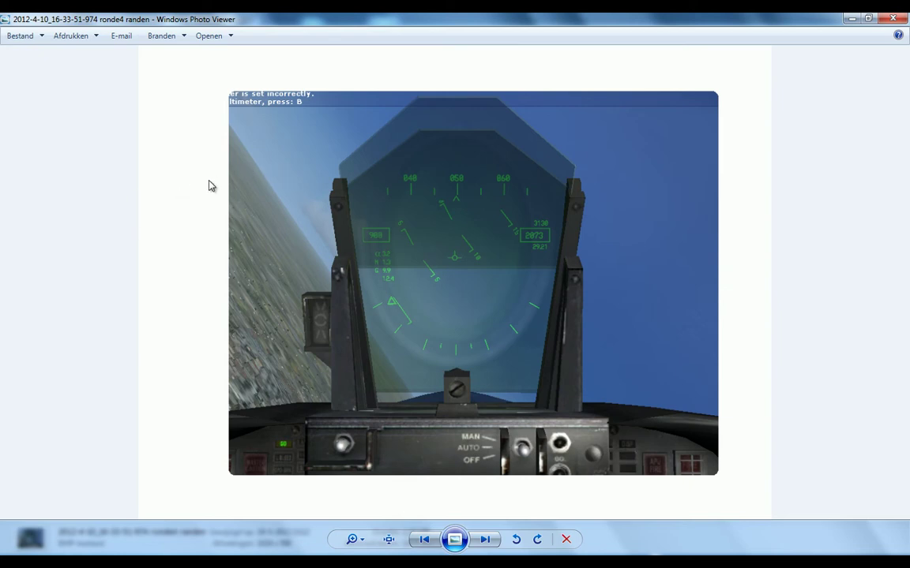
{"action": "key", "text": "alt+F4"}
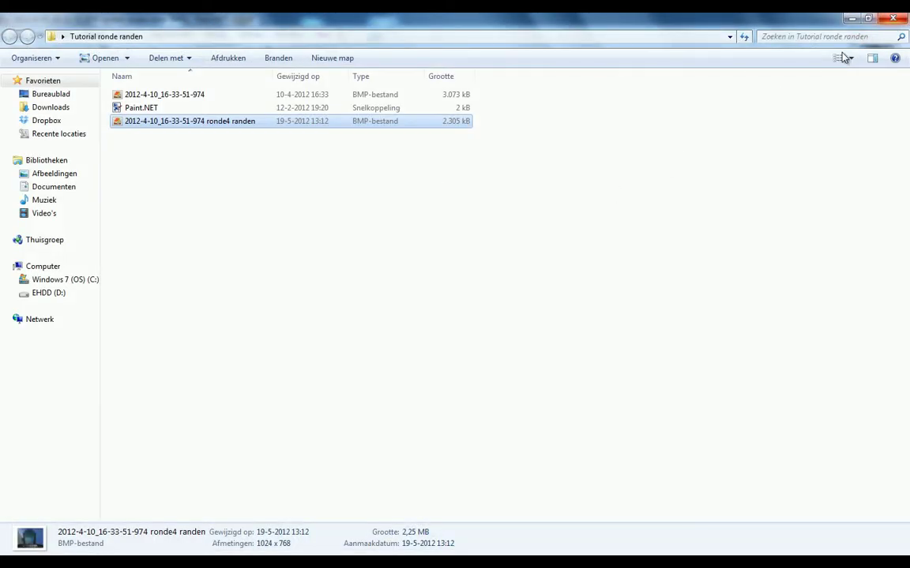
{"action": "key", "text": "Delete"}
{"action": "key", "text": "Return"}
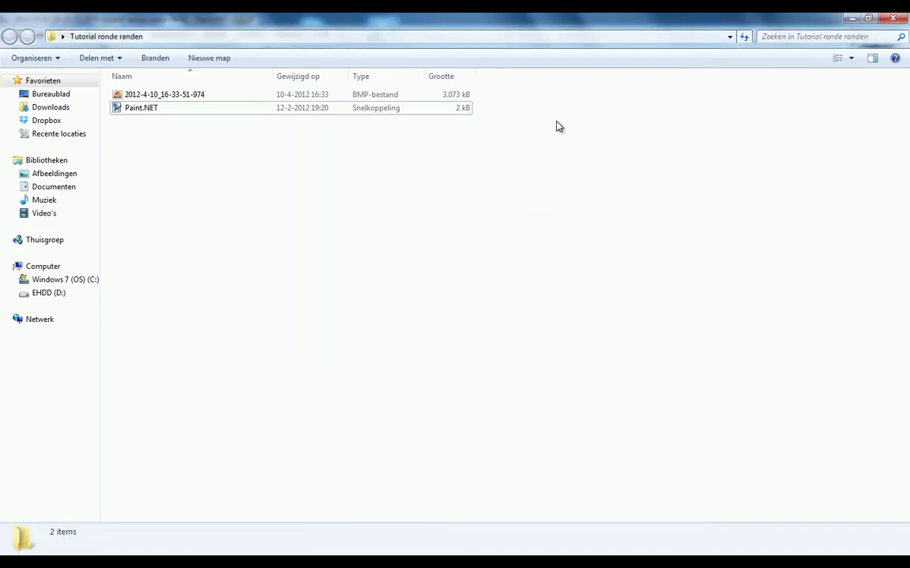
{"action": "key", "text": "alt+Tab"}
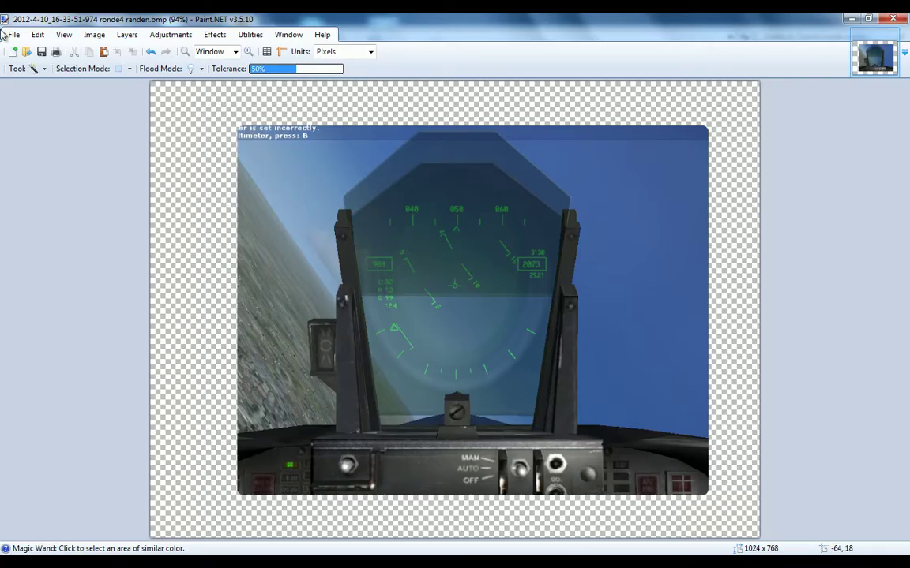
Save the image as PNG '2012-4-10_16-33-51-974 ronden randen', accepting the PNG settings
{"action": "left_click", "coordinate": [13, 34]}
{"action": "left_click", "coordinate": [59, 135]}
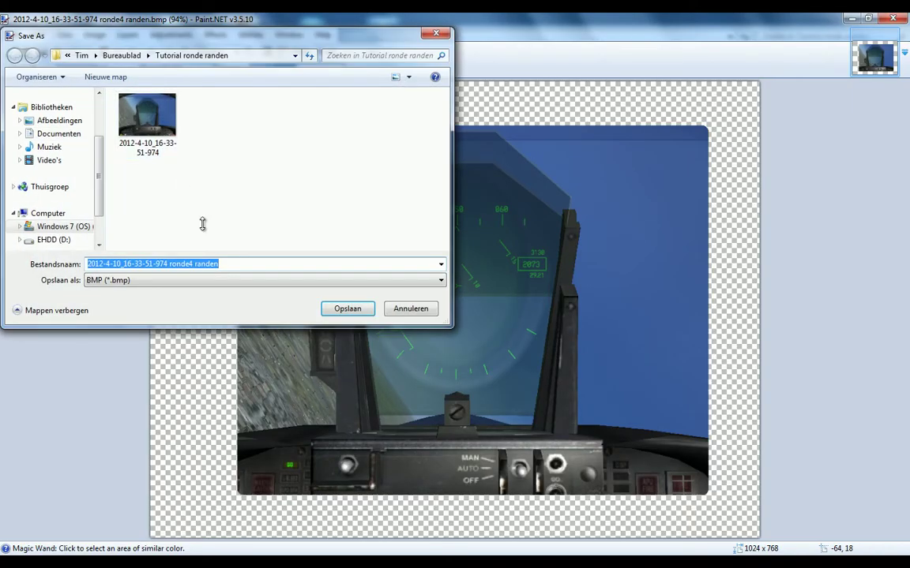
{"action": "left_click", "coordinate": [192, 264]}
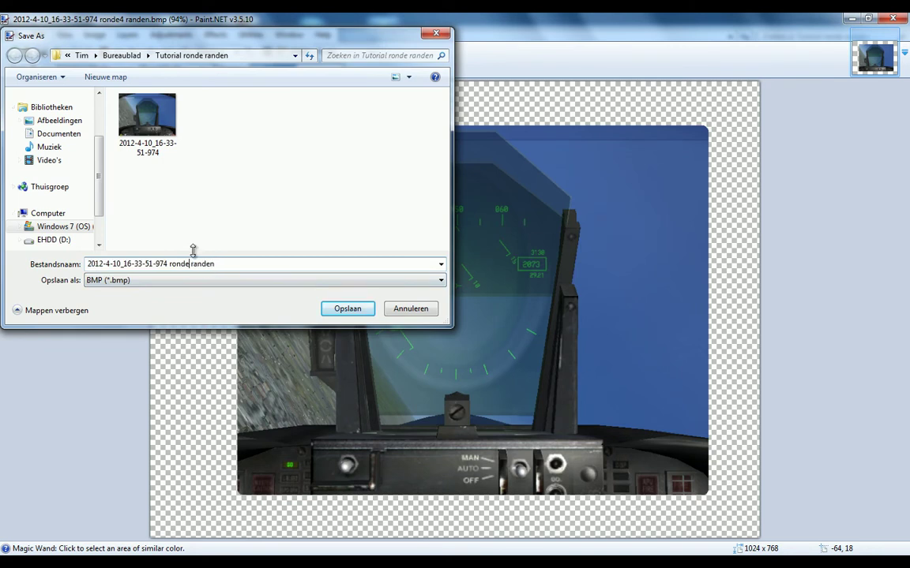
{"action": "type", "text": "n"}
{"action": "left_click", "coordinate": [168, 281]}
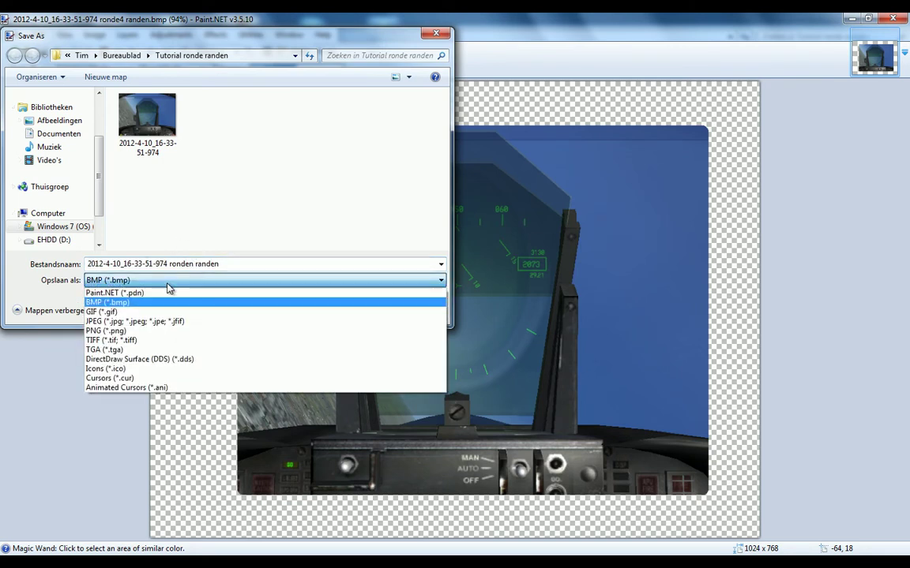
{"action": "left_click", "coordinate": [144, 331]}
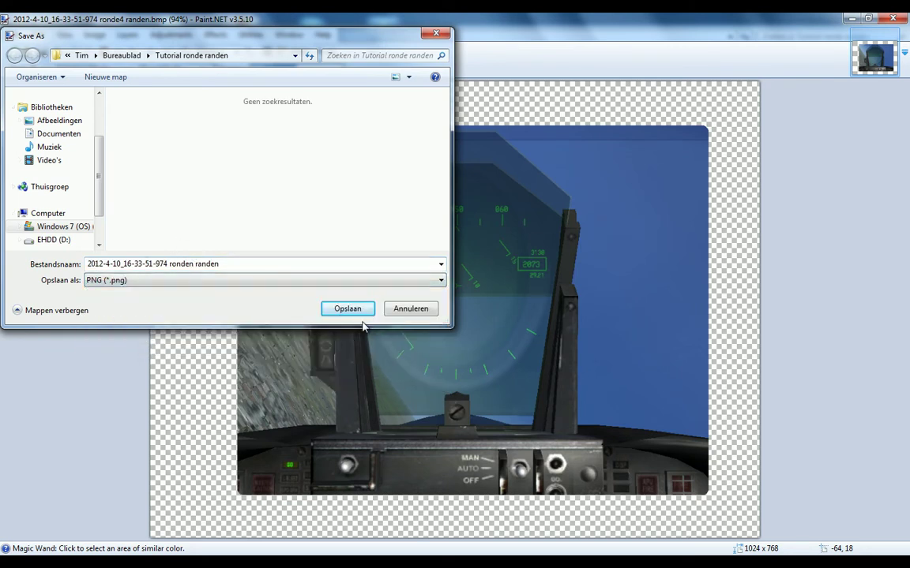
{"action": "left_click", "coordinate": [348, 309]}
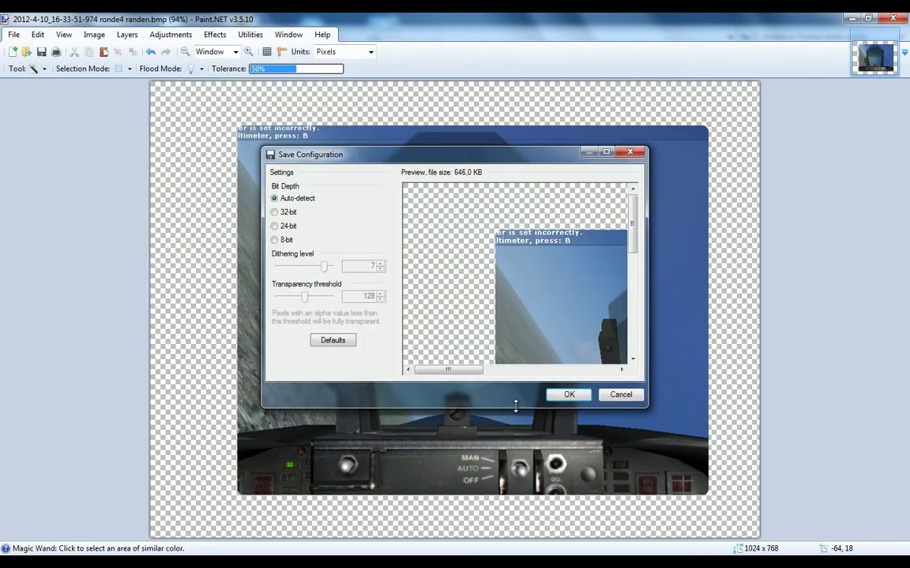
{"action": "left_click", "coordinate": [569, 394]}
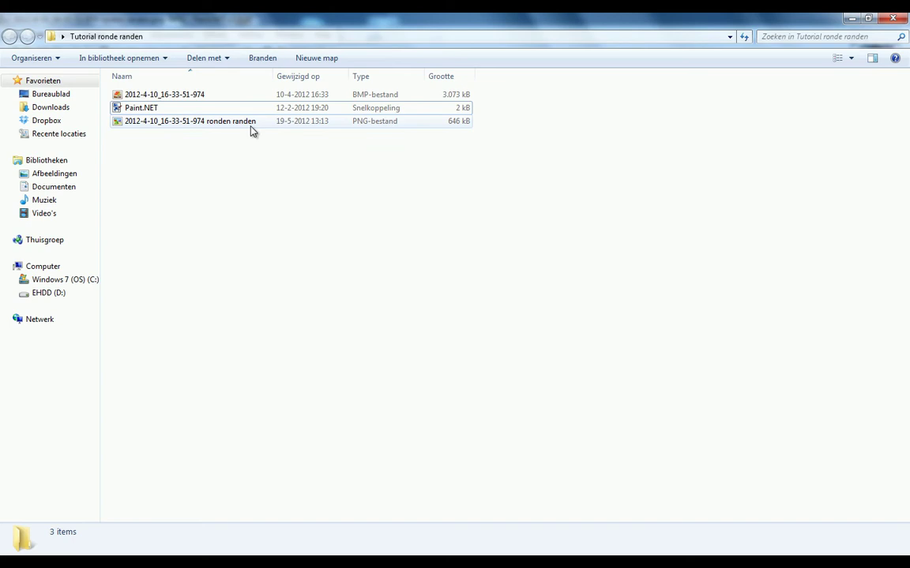
Preview the saved ronden randen PNG in Photo Viewer to check the transparent corners
{"action": "double_click", "coordinate": [251, 123]}
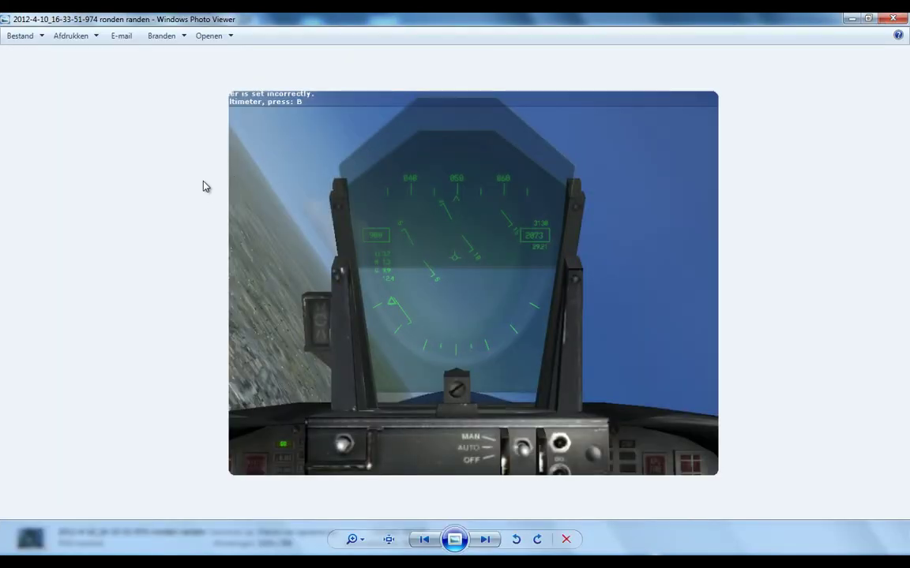
{"action": "scroll", "coordinate": [203, 186], "scroll_direction": "up", "scroll_amount": 2}
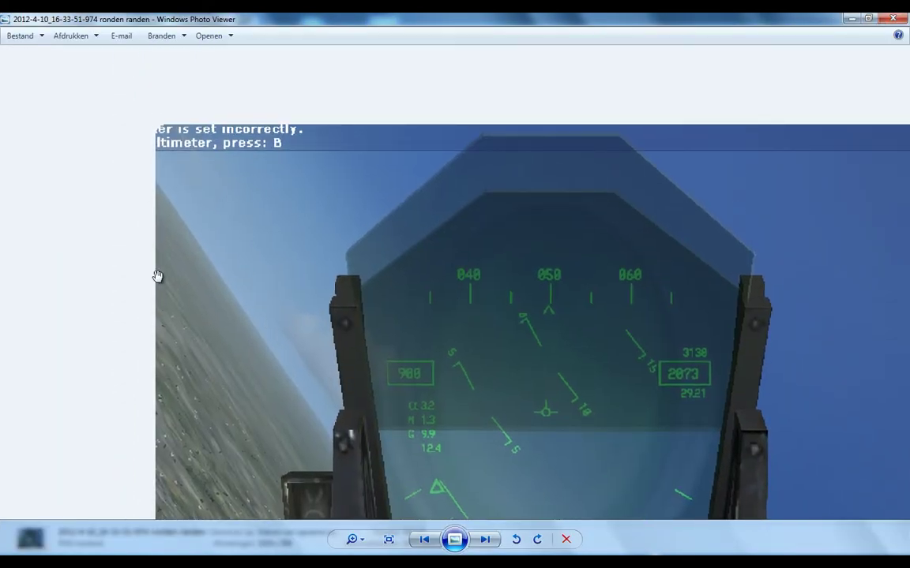
{"action": "scroll", "coordinate": [157, 278], "scroll_direction": "down", "scroll_amount": 2}
{"action": "key", "text": "Escape"}
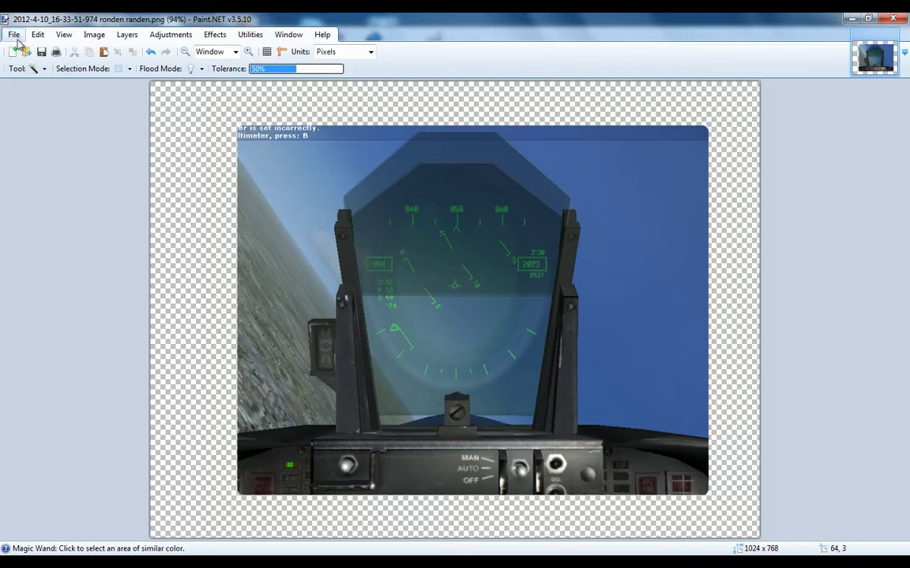
{"action": "left_click", "coordinate": [13, 34]}
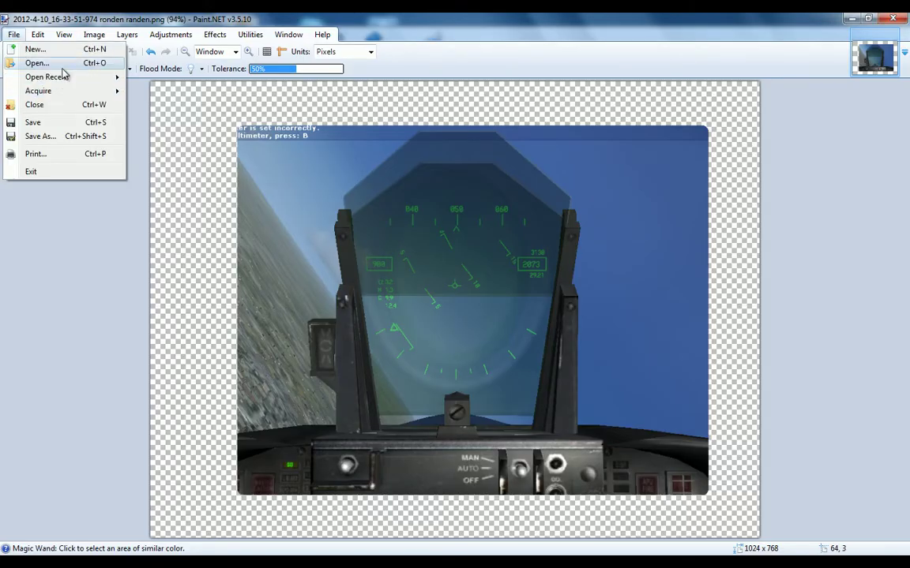
Reopen the original 2012-4-10_16-33-51-974 BMP and close the ronden randen PNG
{"action": "left_click", "coordinate": [55, 63]}
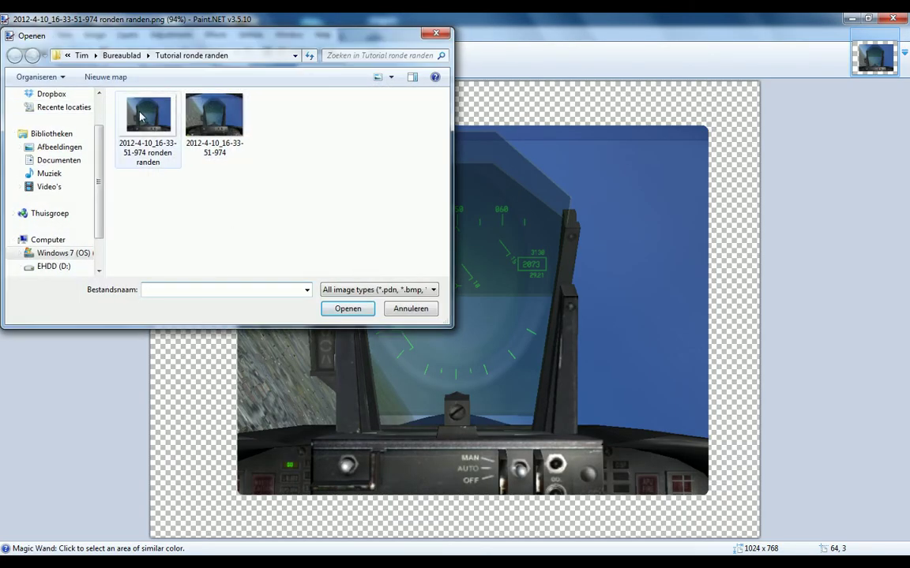
{"action": "double_click", "coordinate": [230, 121]}
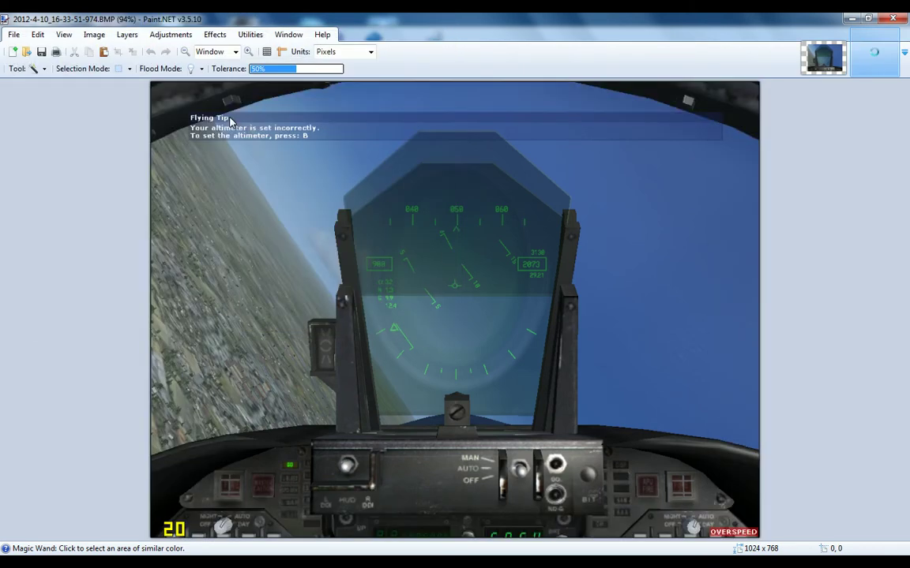
{"action": "left_click", "coordinate": [841, 36]}
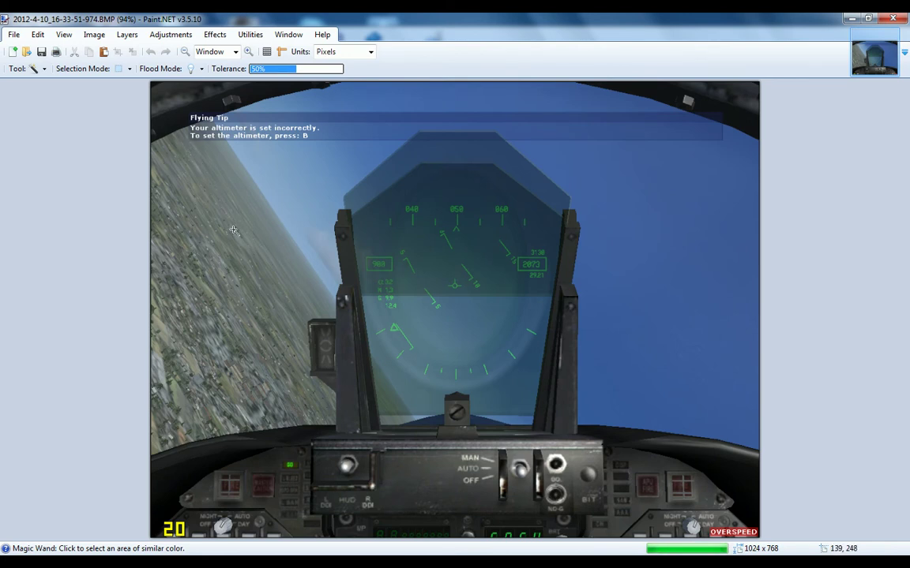
Add a new empty layer to the reopened cockpit screenshot
{"action": "left_click", "coordinate": [39, 69]}
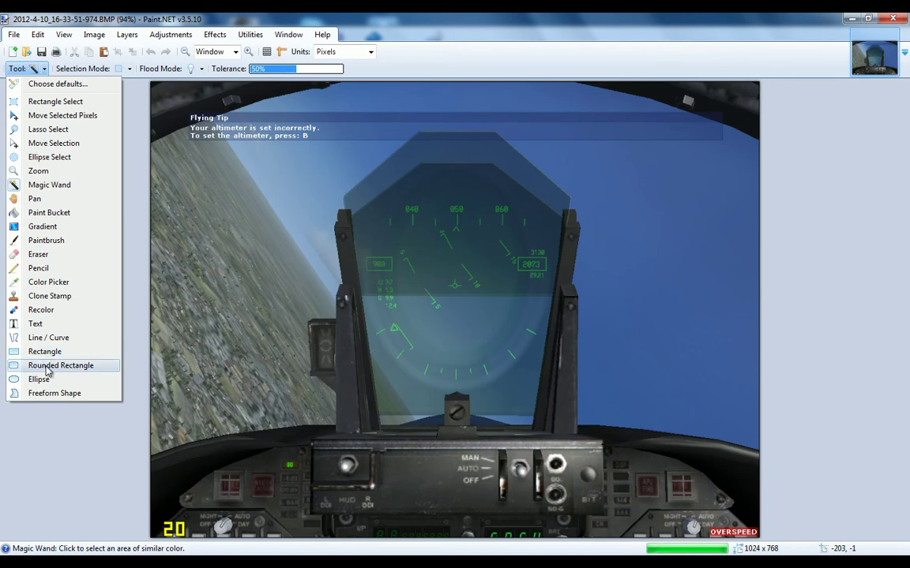
{"action": "left_click", "coordinate": [86, 15]}
{"action": "left_click", "coordinate": [126, 34]}
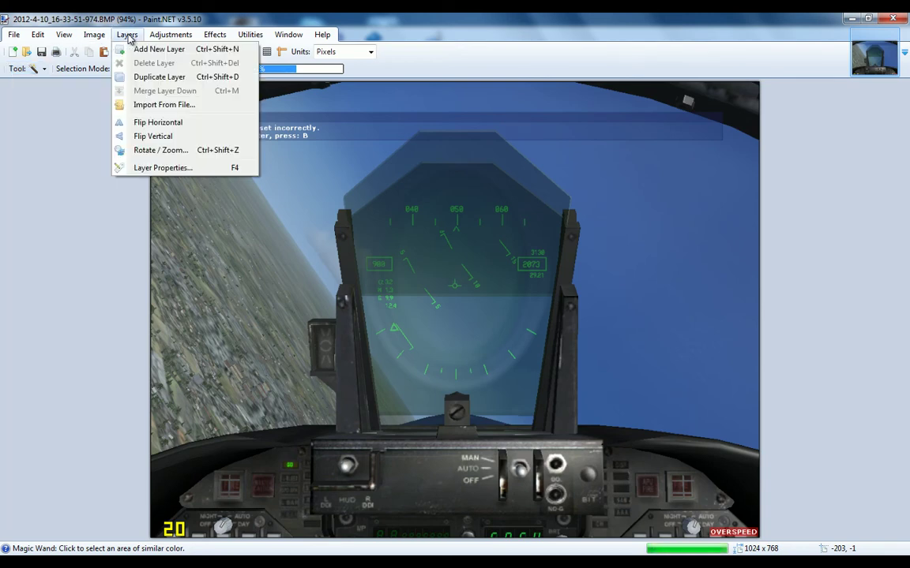
{"action": "left_click", "coordinate": [143, 53]}
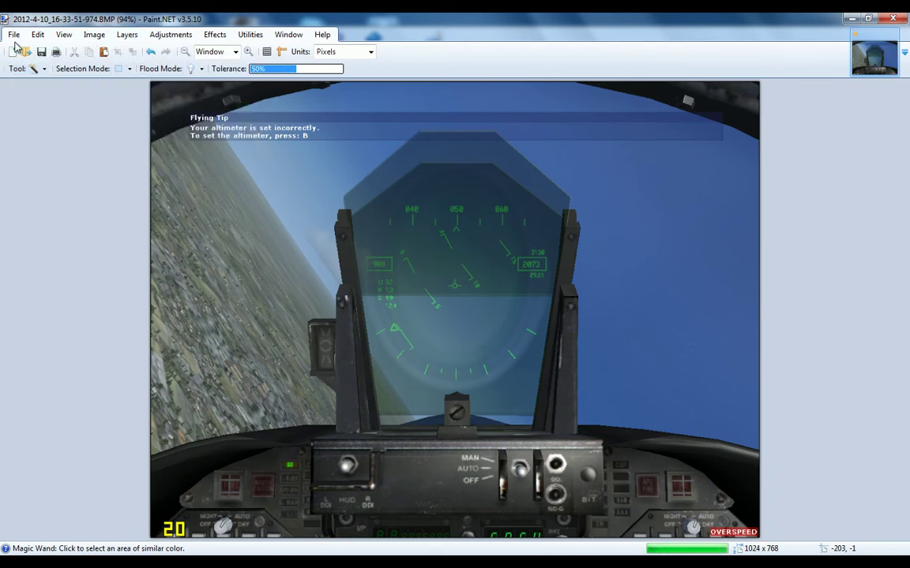
Draw a filled black 714 x 609 rounded rectangle over the image centre
{"action": "left_click", "coordinate": [43, 69]}
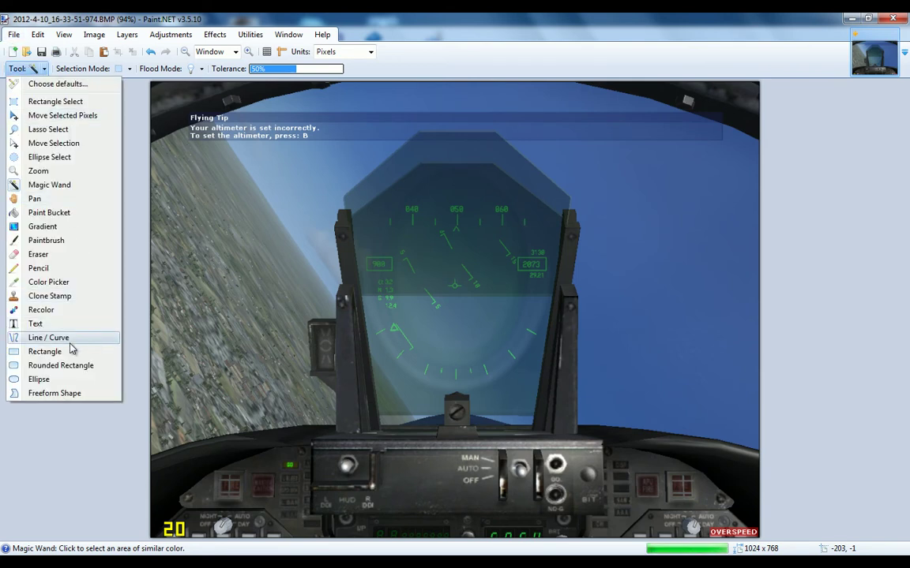
{"action": "left_click", "coordinate": [85, 367]}
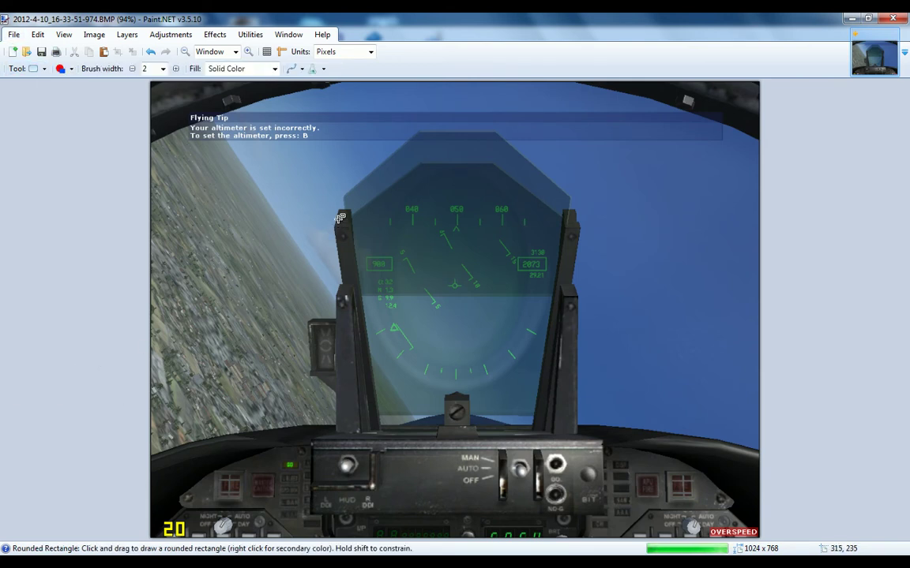
{"action": "left_click", "coordinate": [64, 69]}
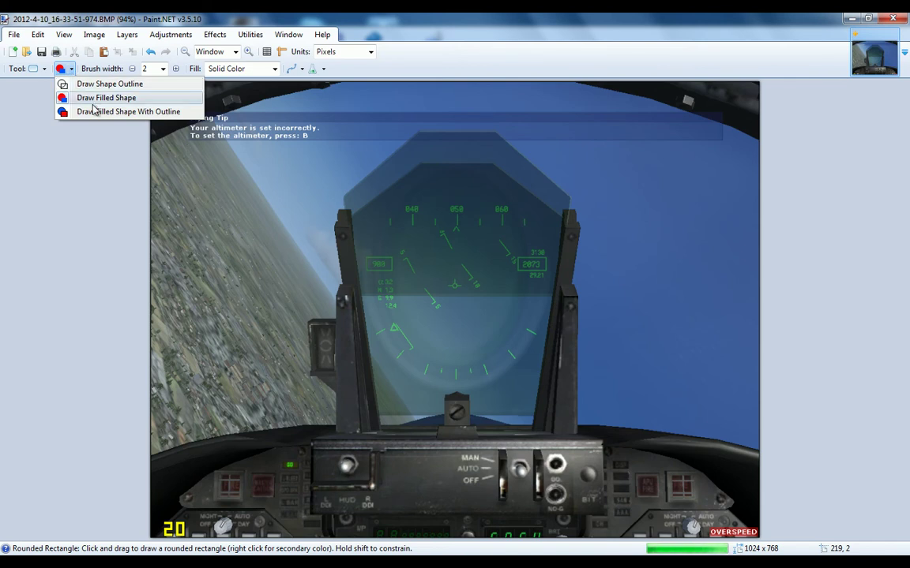
{"action": "left_click", "coordinate": [88, 100]}
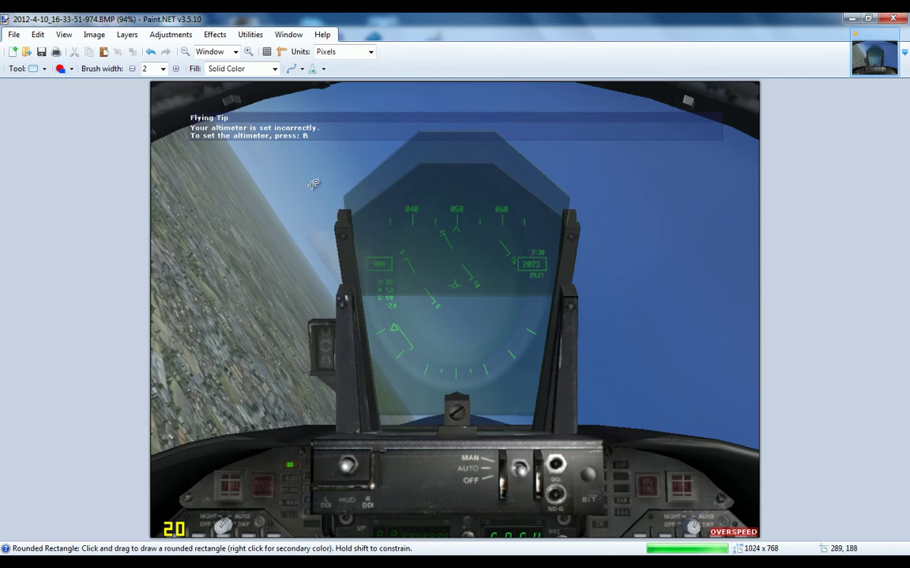
{"action": "left_click_drag", "start_coordinate": [259, 125], "coordinate": [681, 483]}
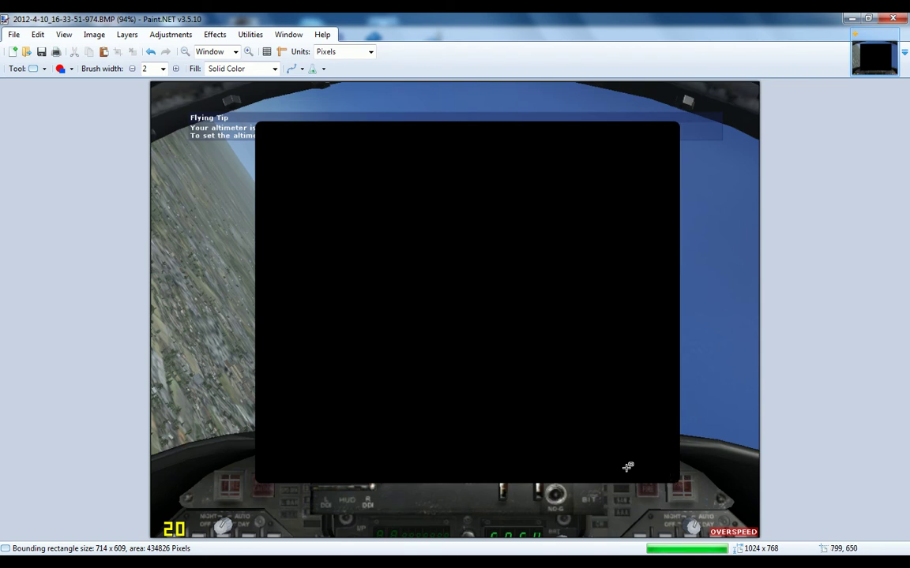
Magic-wand select the area surrounding the black rectangle
{"action": "left_click", "coordinate": [45, 70]}
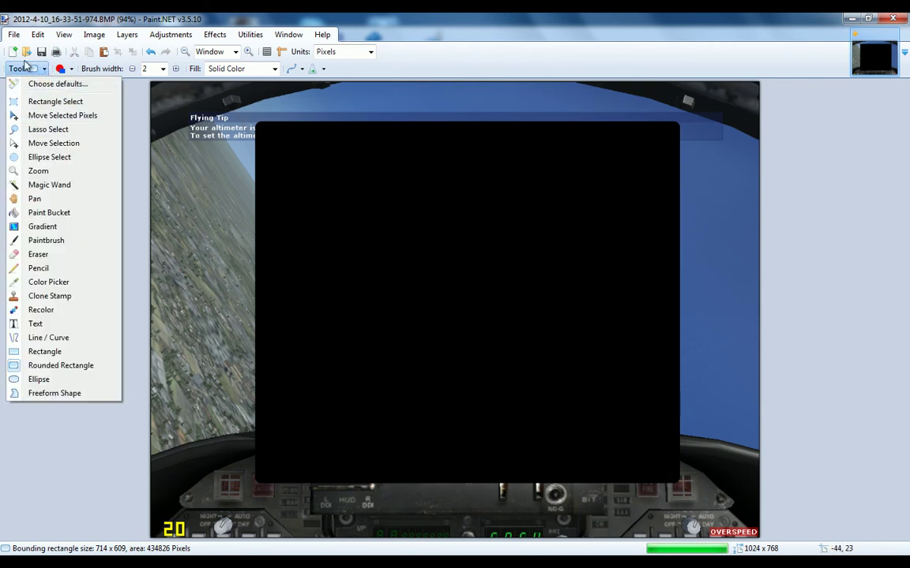
{"action": "left_click", "coordinate": [49, 184]}
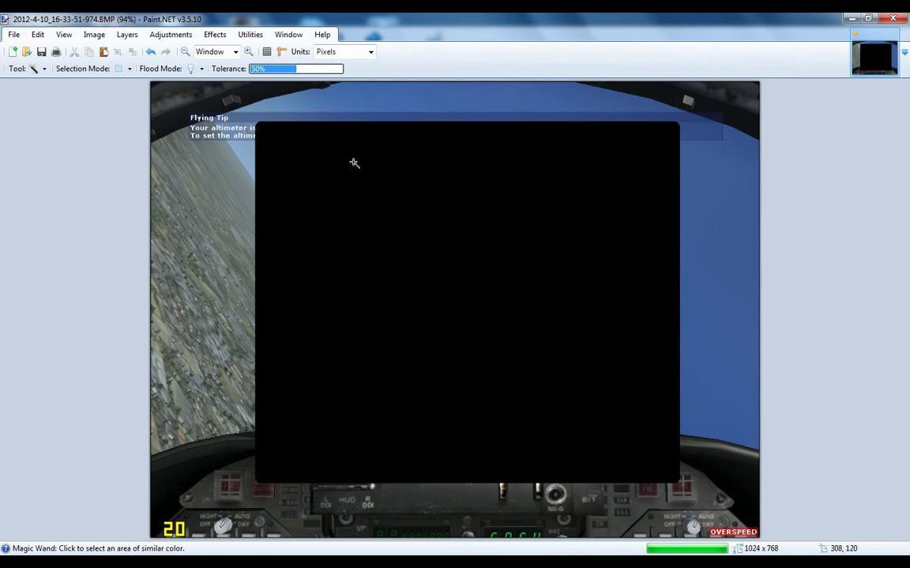
{"action": "left_click", "coordinate": [246, 213]}
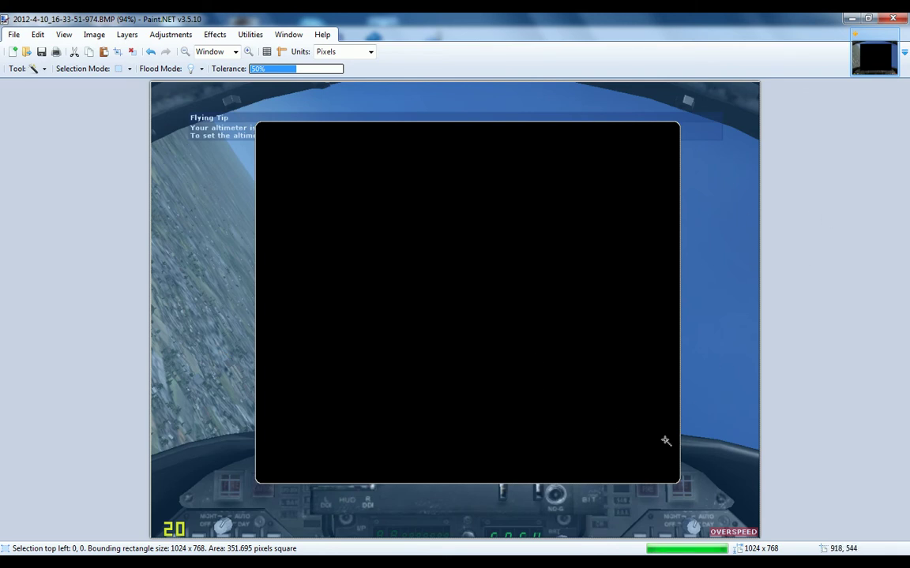
Invert the selection onto the rectangle and delete its layer to reveal the cockpit
{"action": "left_click", "coordinate": [38, 34]}
{"action": "left_click", "coordinate": [111, 188]}
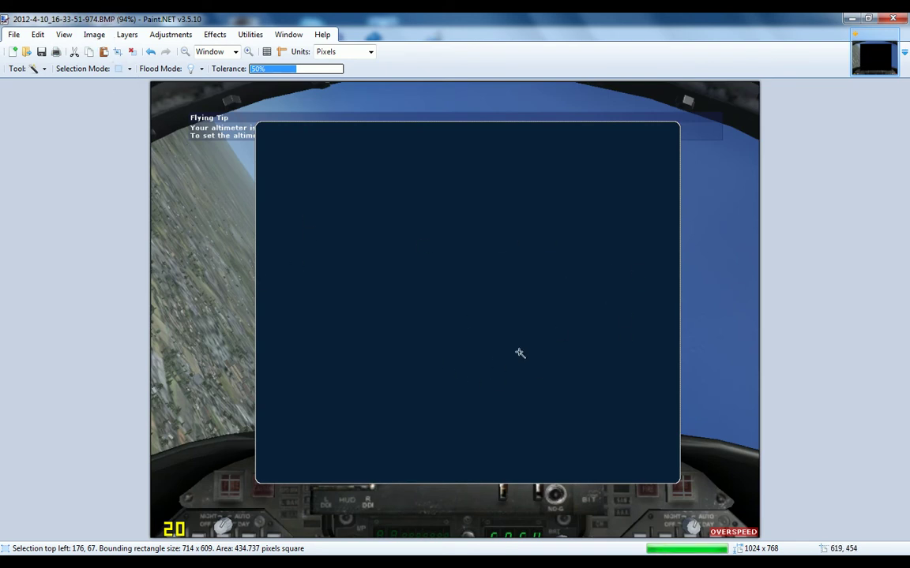
{"action": "left_click", "coordinate": [126, 34]}
{"action": "left_click", "coordinate": [150, 63]}
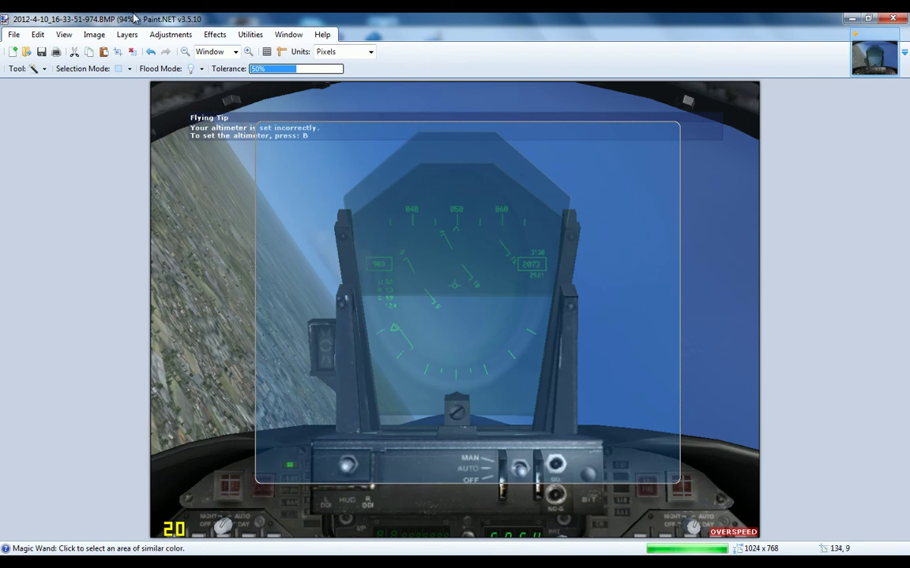
Invert the rounded-rectangle selection and delete the surroundings to leave transparent corners
{"action": "left_click", "coordinate": [39, 35]}
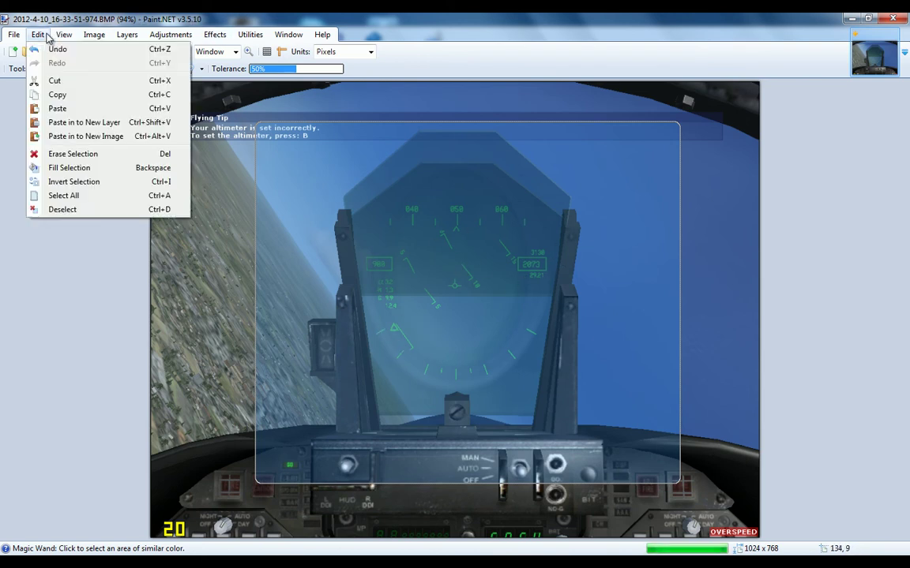
{"action": "left_click", "coordinate": [116, 186]}
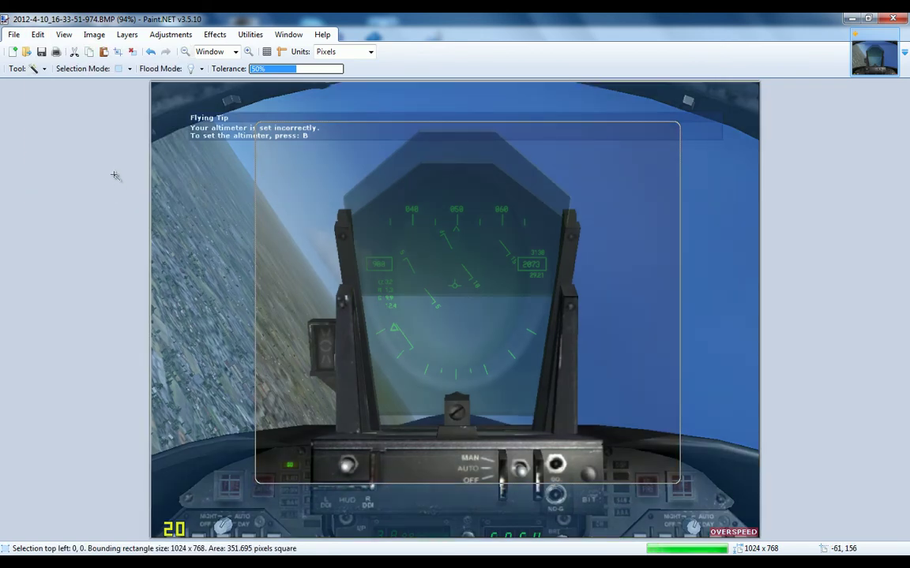
{"action": "key", "text": "Delete"}
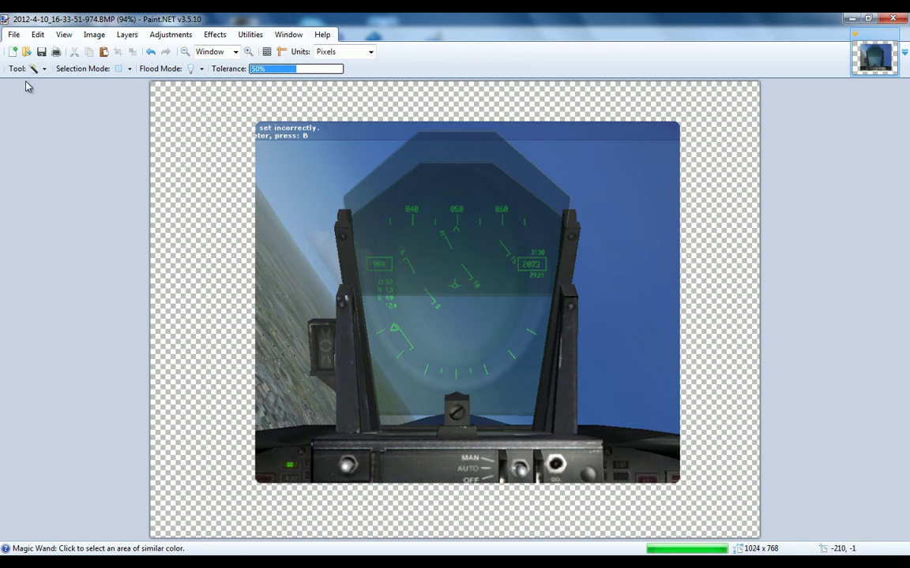
{"action": "left_click", "coordinate": [298, 70]}
{"action": "left_click_drag", "start_coordinate": [298, 75], "coordinate": [412, 77]}
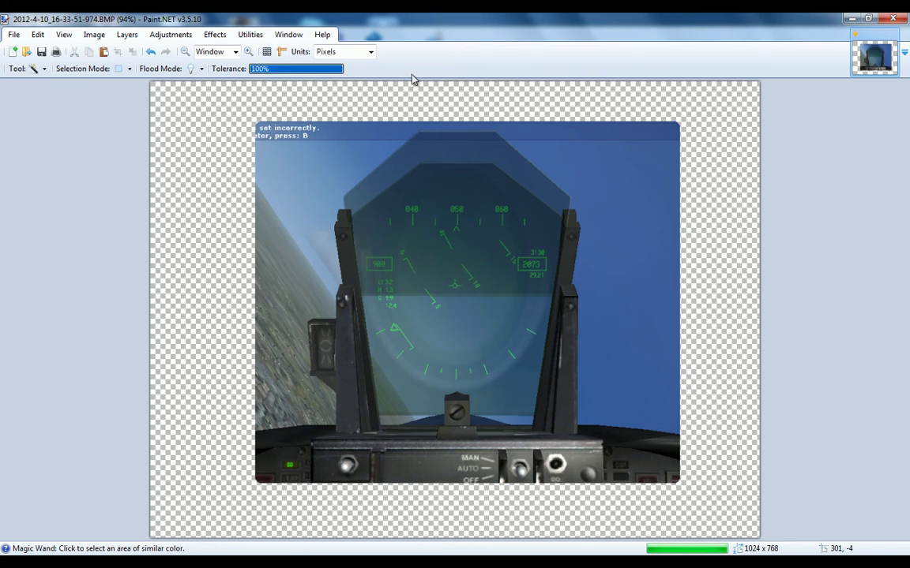
{"action": "left_click", "coordinate": [337, 186]}
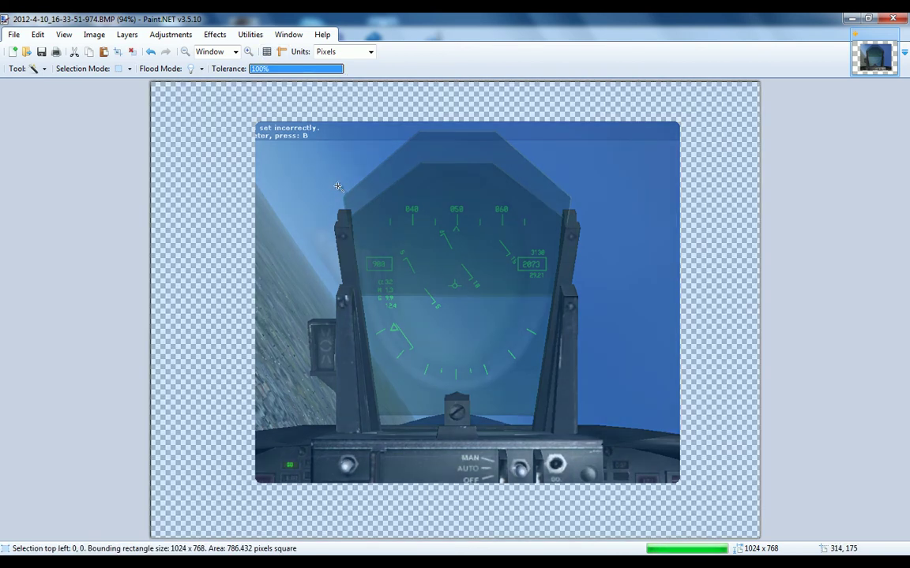
{"action": "left_click_drag", "start_coordinate": [292, 69], "coordinate": [230, 70]}
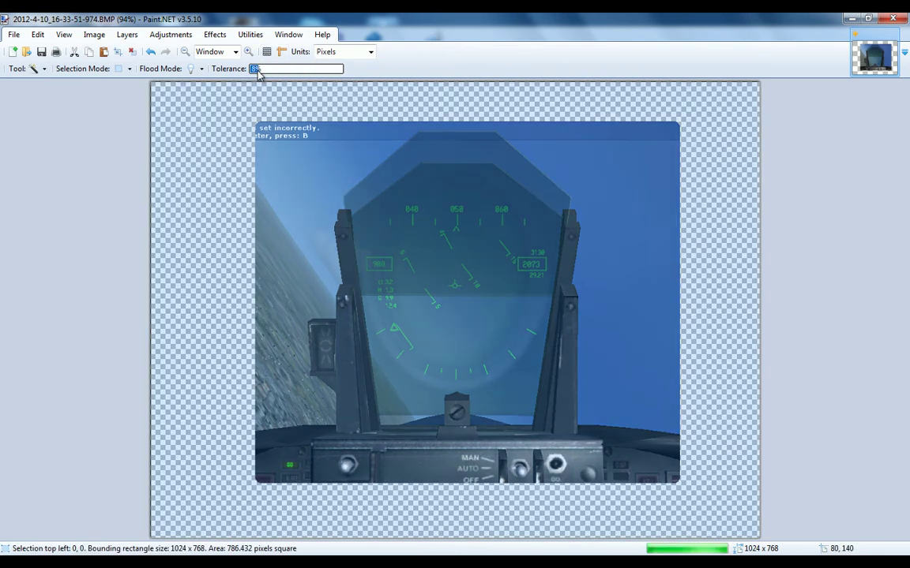
{"action": "left_click", "coordinate": [442, 245]}
{"action": "left_click", "coordinate": [344, 242]}
{"action": "left_click", "coordinate": [507, 211]}
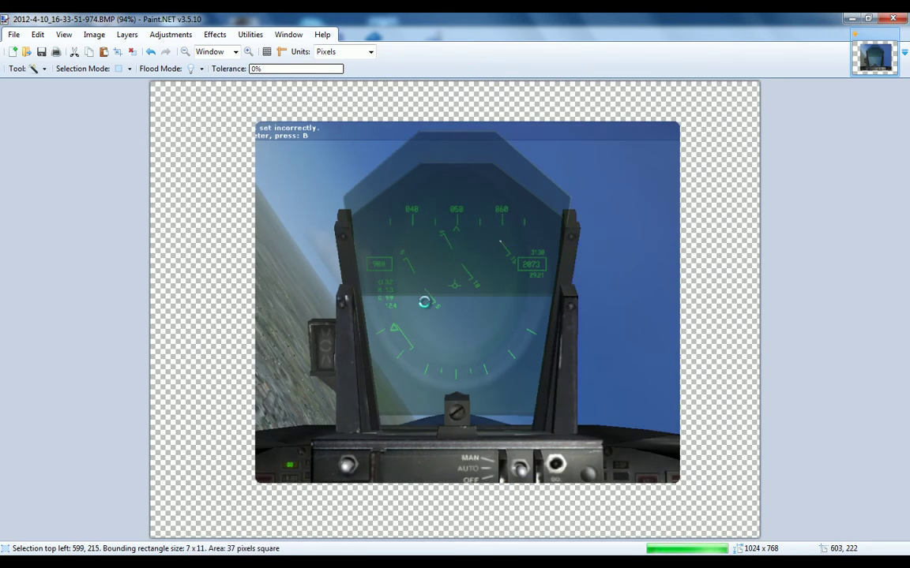
{"action": "left_click", "coordinate": [448, 264]}
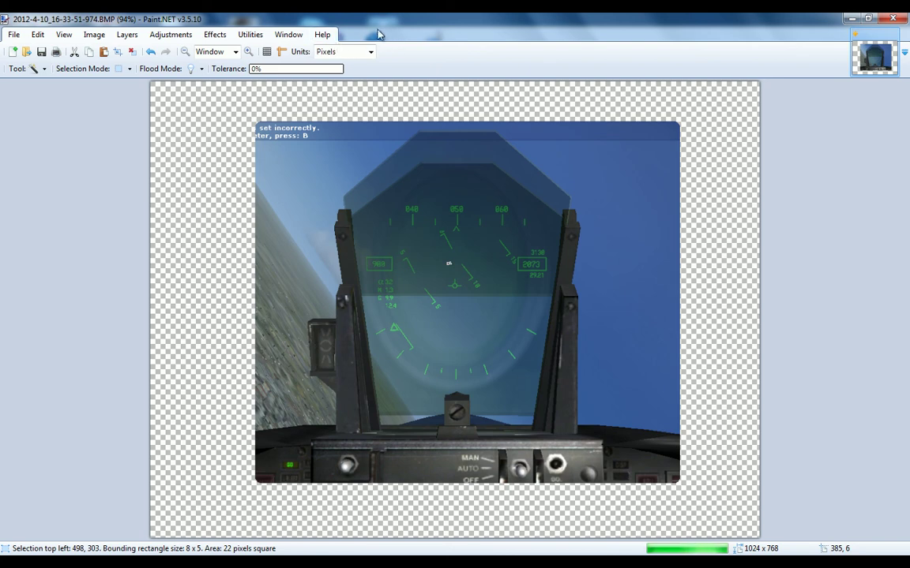
{"action": "left_click_drag", "start_coordinate": [377, 34], "coordinate": [463, 34]}
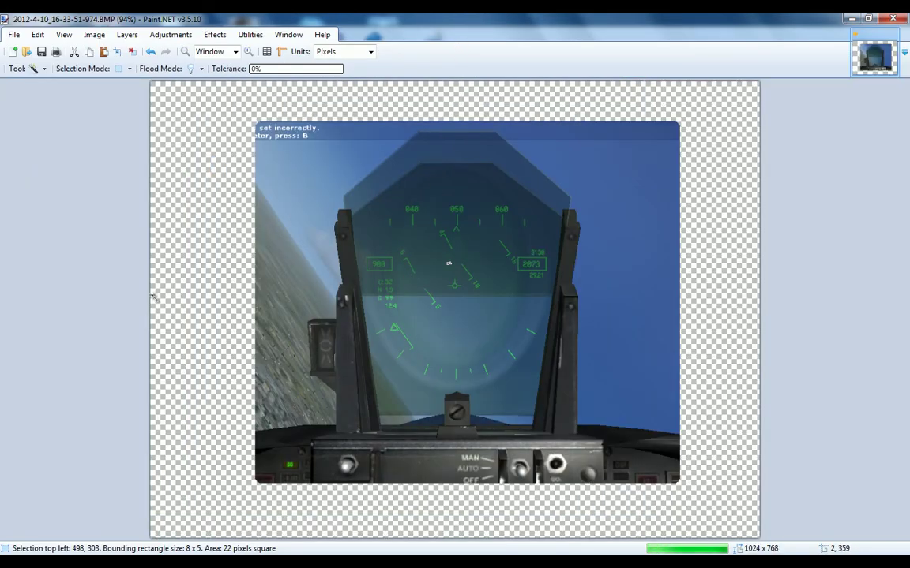
{"action": "left_click_drag", "start_coordinate": [272, 69], "coordinate": [296, 69]}
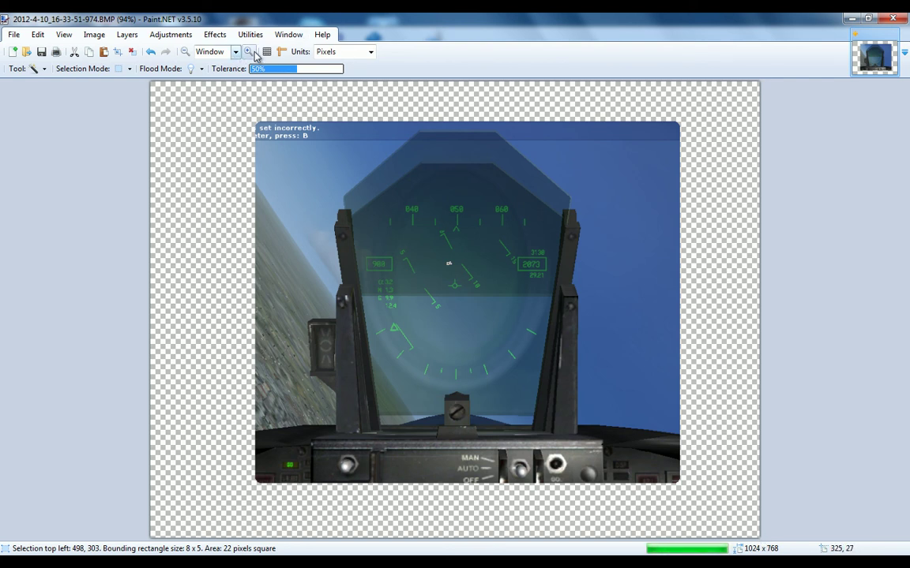
{"action": "left_click", "coordinate": [233, 52]}
{"action": "left_click", "coordinate": [234, 52]}
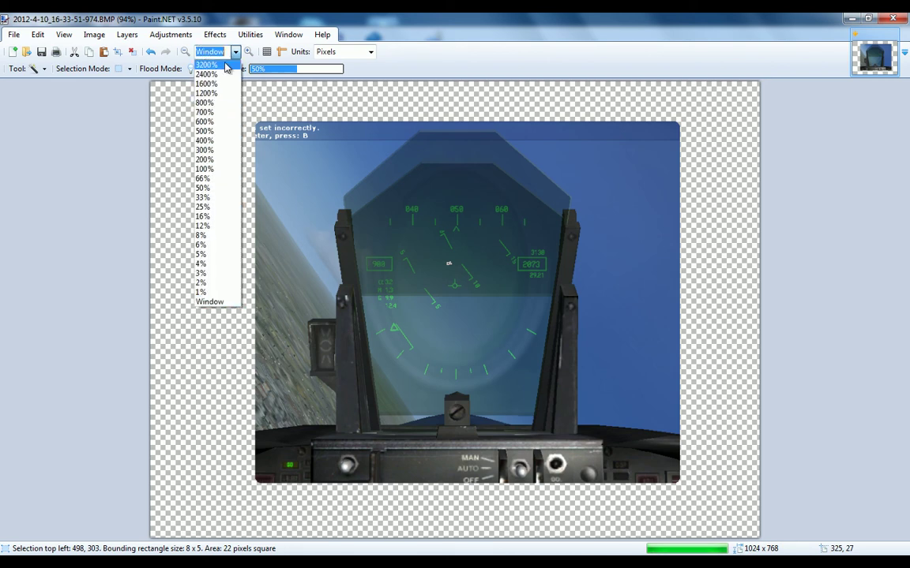
{"action": "left_click", "coordinate": [209, 63]}
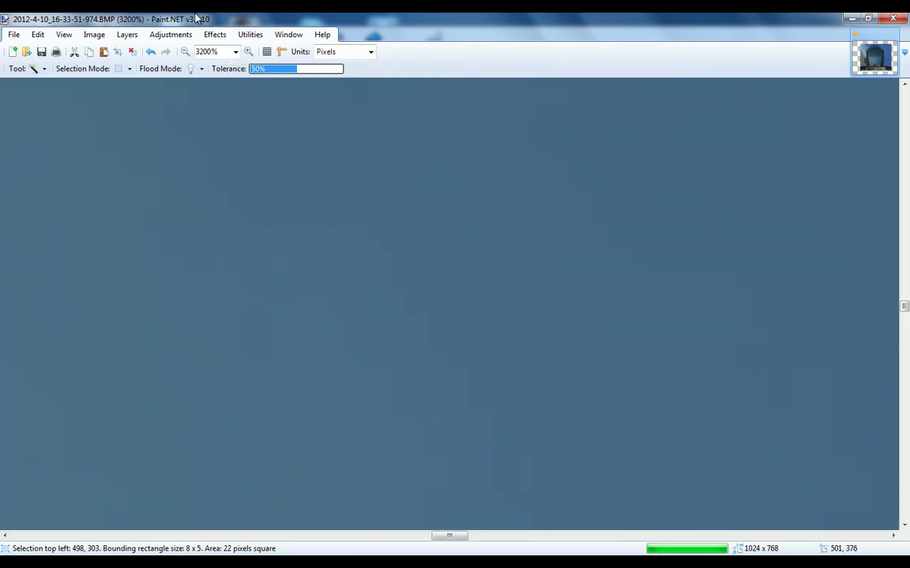
{"action": "left_click", "coordinate": [186, 53]}
{"action": "left_click", "coordinate": [186, 53]}
{"action": "left_click", "coordinate": [186, 55]}
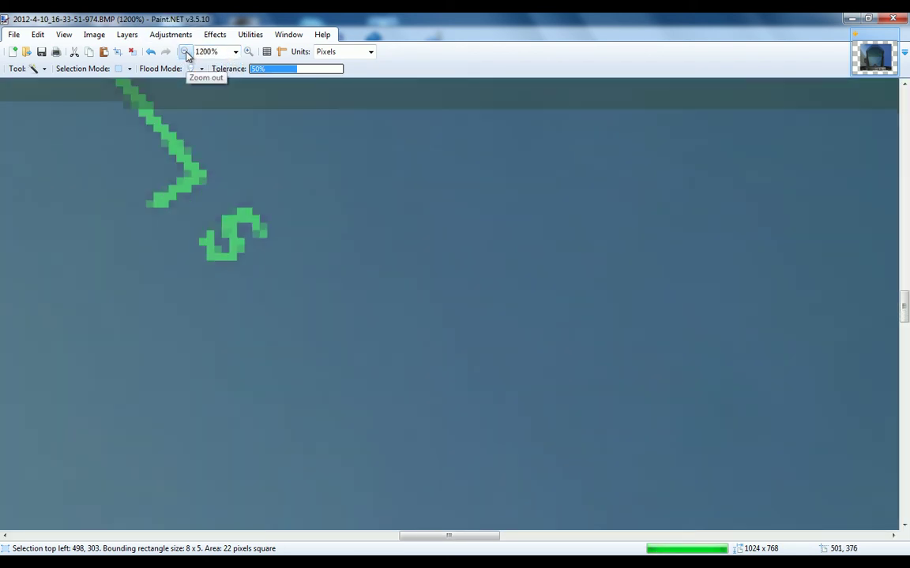
{"action": "left_click", "coordinate": [186, 55]}
{"action": "left_click", "coordinate": [187, 56]}
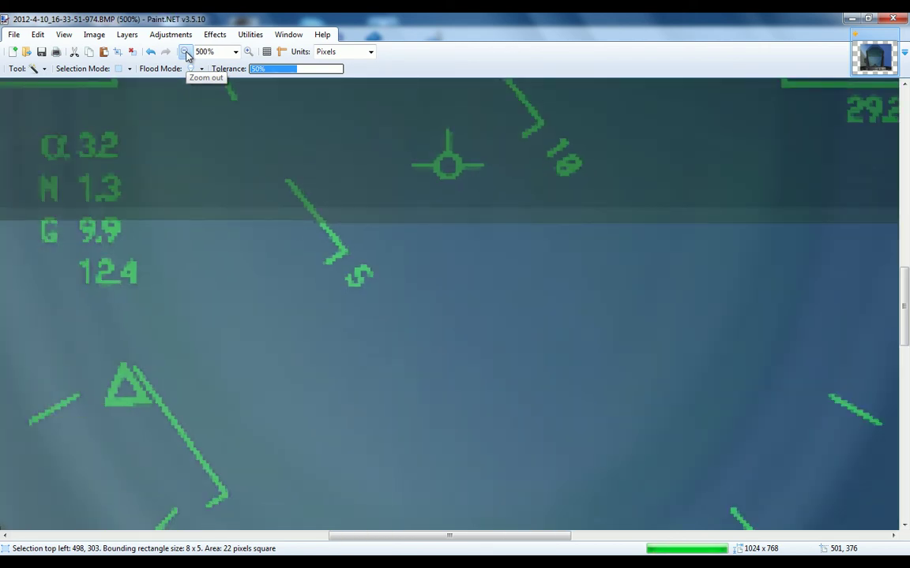
{"action": "left_click", "coordinate": [186, 55]}
{"action": "left_click", "coordinate": [186, 55]}
{"action": "left_click", "coordinate": [187, 55]}
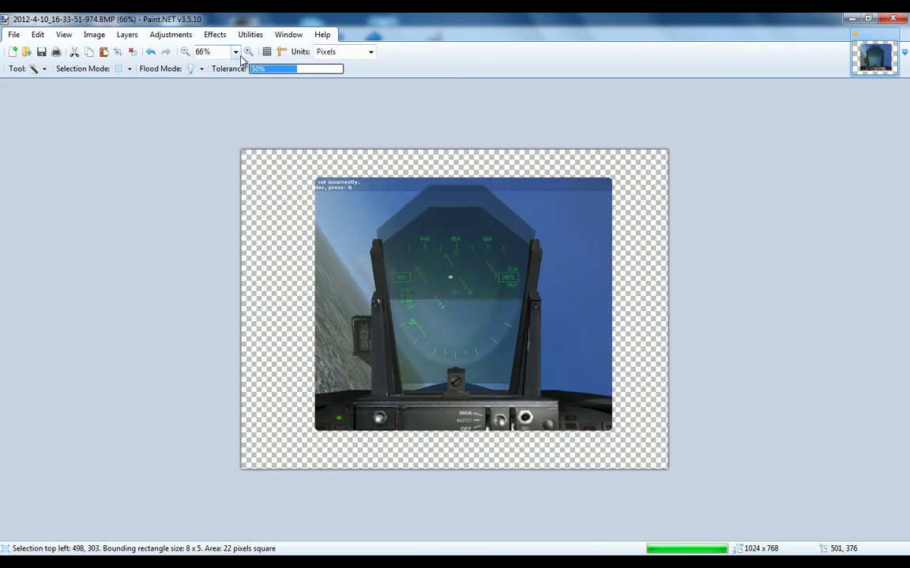
{"action": "left_click", "coordinate": [186, 55]}
{"action": "left_click", "coordinate": [187, 55]}
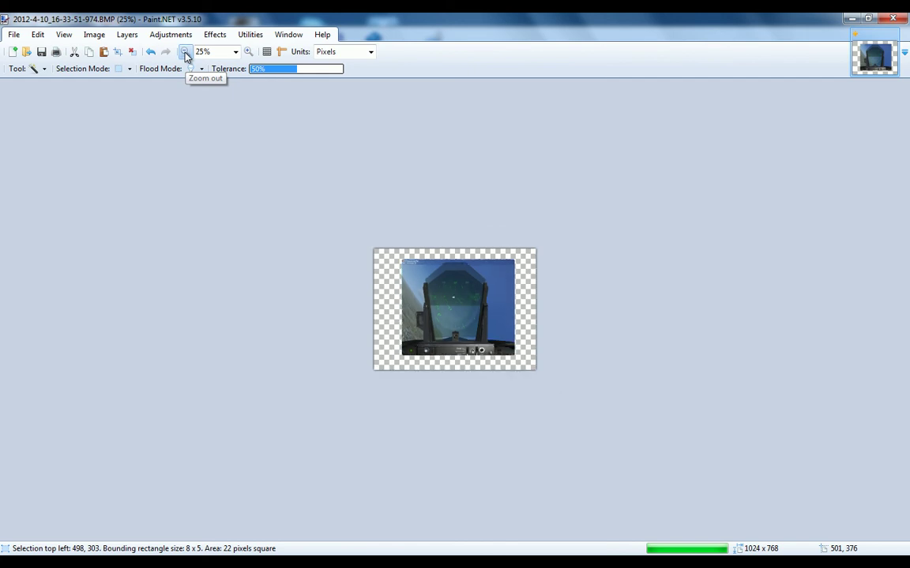
{"action": "double_click", "coordinate": [186, 55]}
{"action": "double_click", "coordinate": [186, 55]}
{"action": "left_click", "coordinate": [187, 55]}
{"action": "double_click", "coordinate": [186, 55]}
{"action": "left_click", "coordinate": [187, 55]}
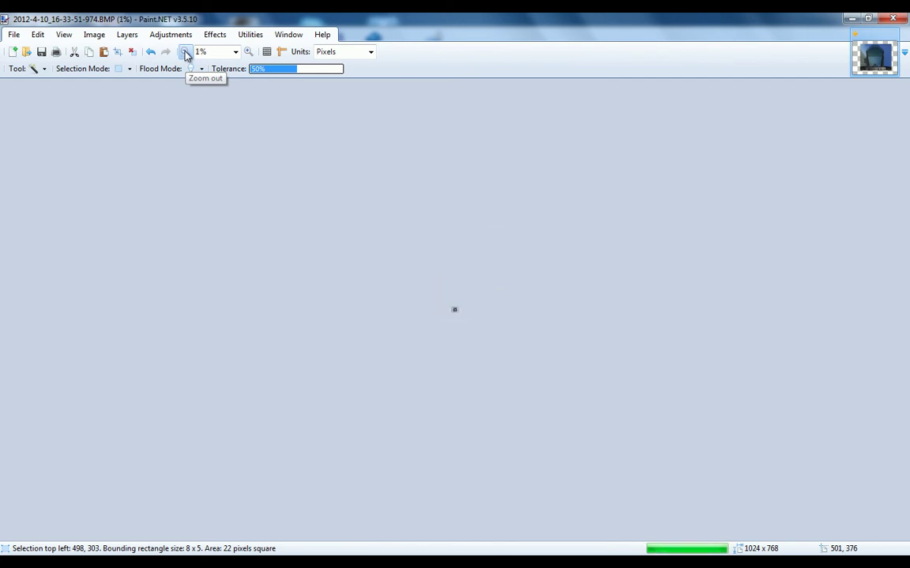
{"action": "left_click", "coordinate": [235, 51]}
{"action": "left_click", "coordinate": [204, 300]}
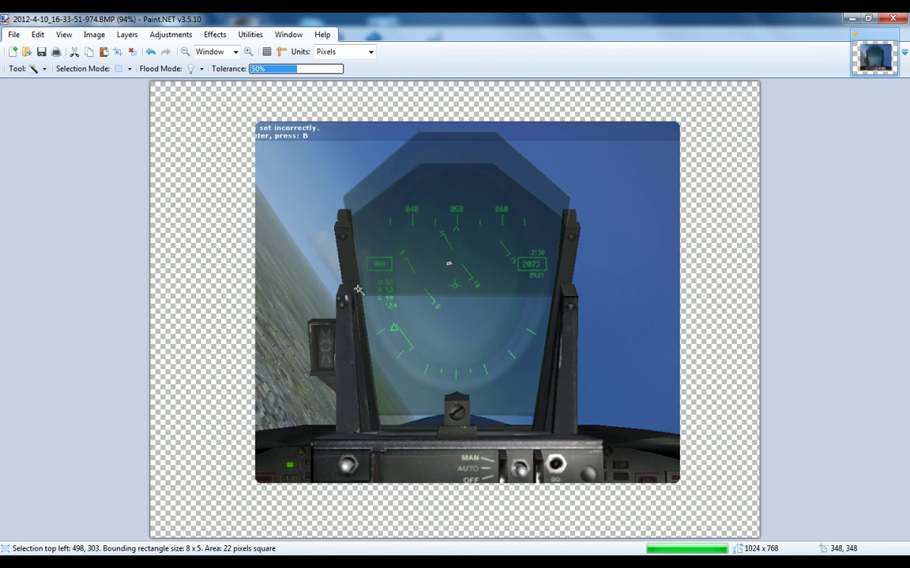
{"action": "left_click", "coordinate": [885, 565]}
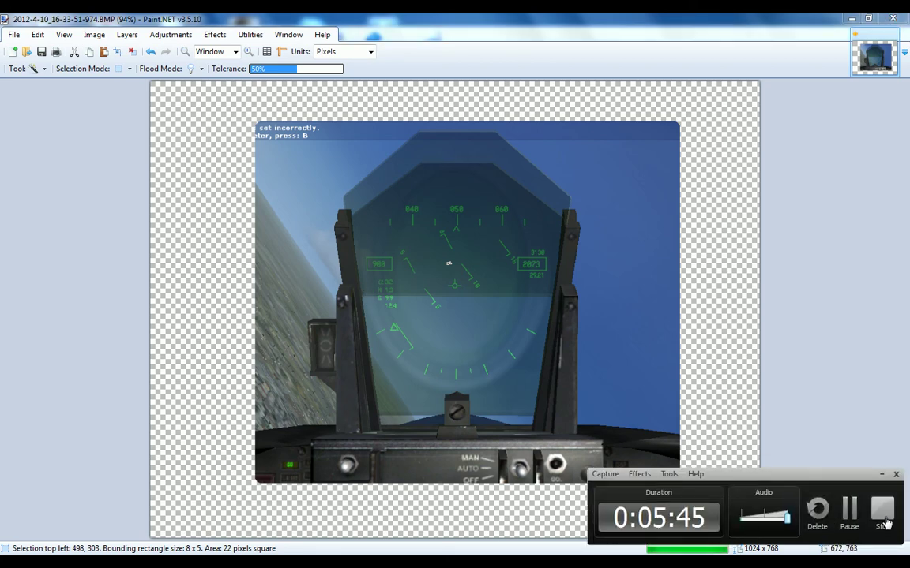